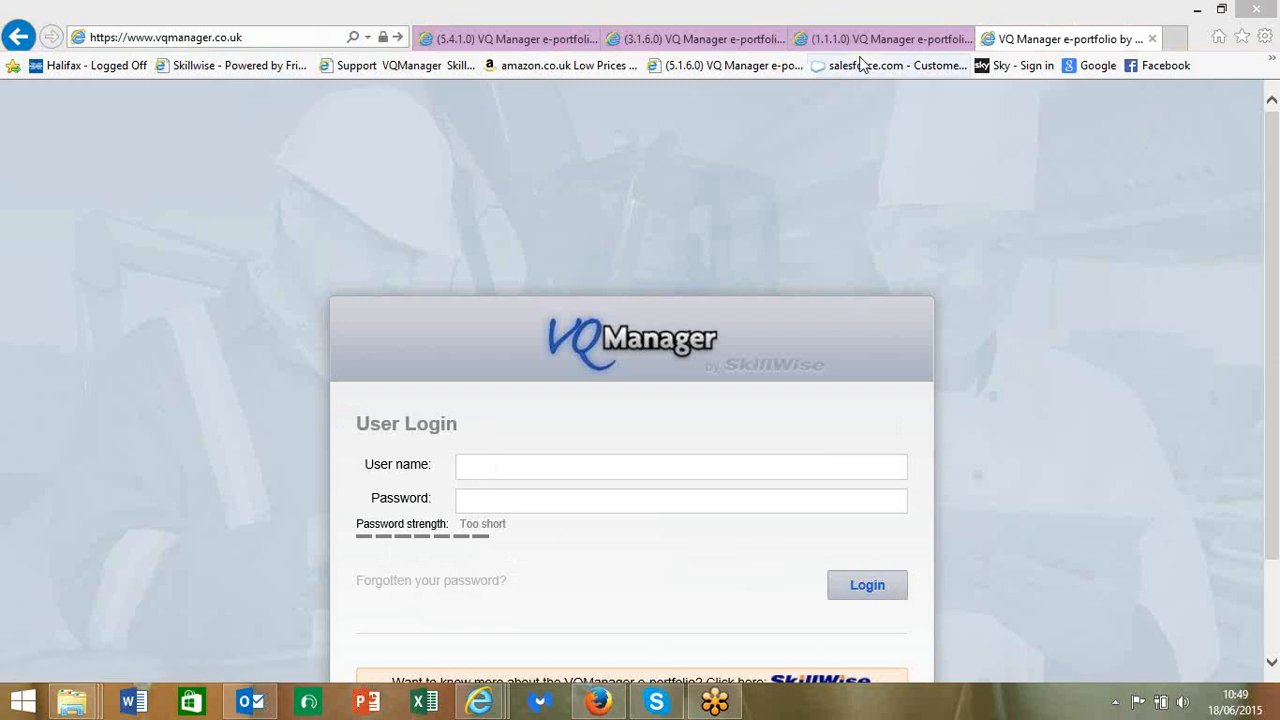
- Switch to the signed-in '(1.1.1.0) VQ Manager e-portfolio' browser tab
{"action": "left_click", "coordinate": [856, 40]}
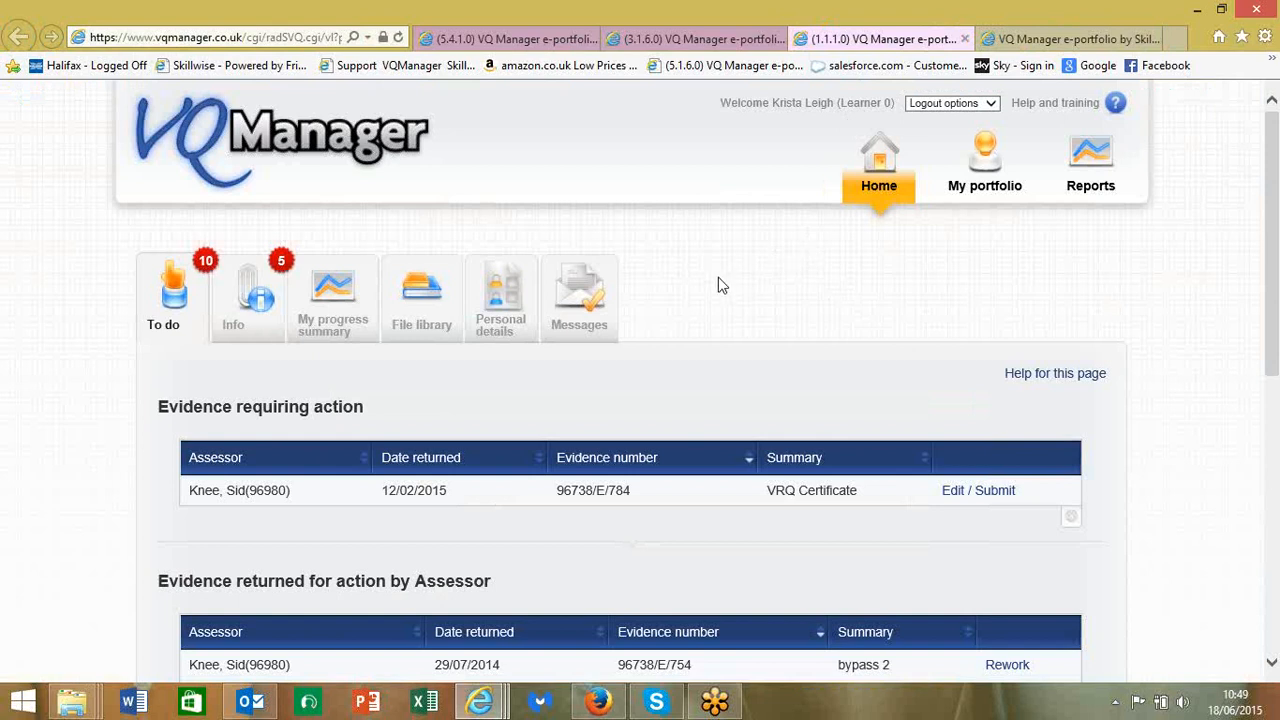
- Show the Messages tab on the learner's Home page, which has no items
{"action": "left_click", "coordinate": [588, 322]}
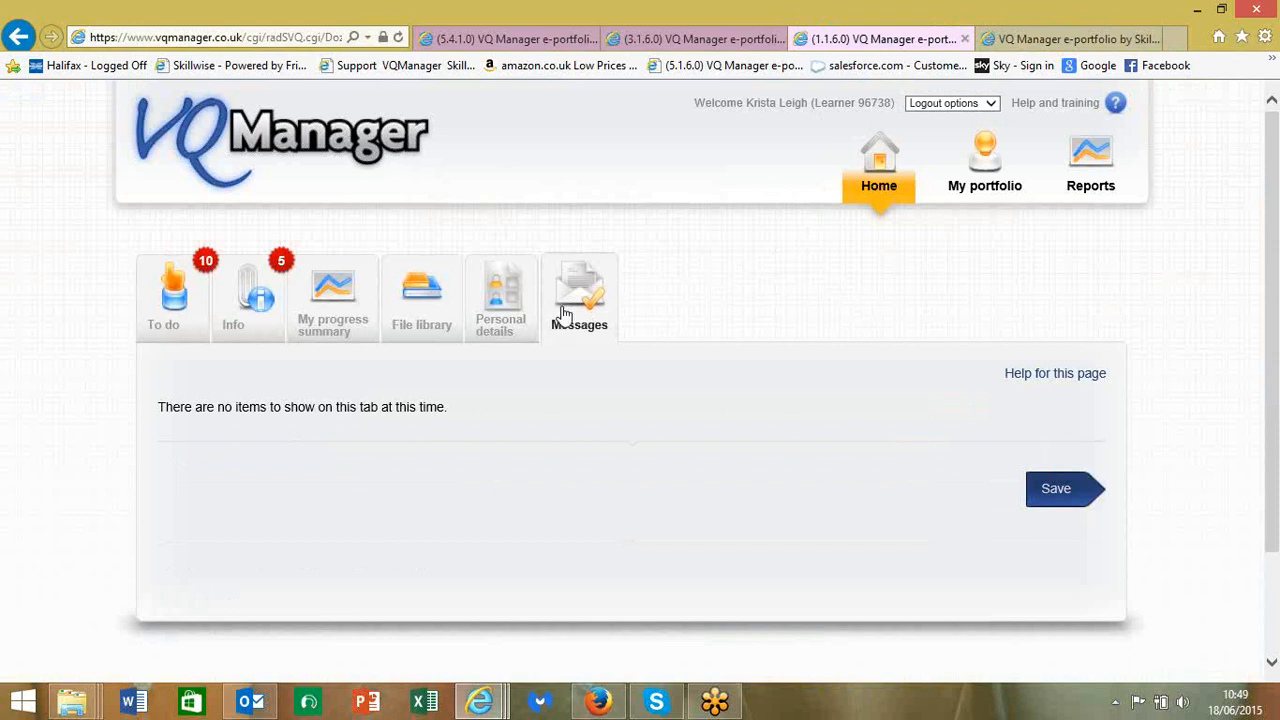
{"action": "mouse_move", "coordinate": [565, 315]}
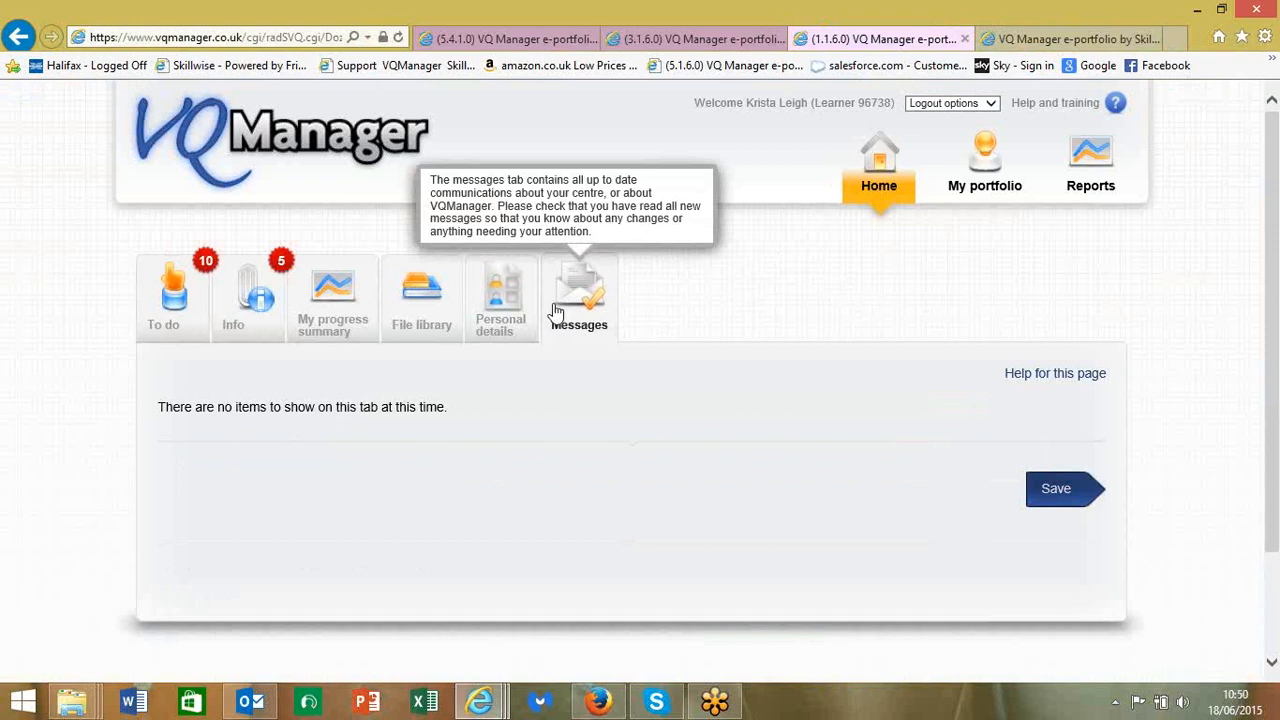
- Review My progress summary: Customer Service L2 diploma at 20% overall, Unit 201 complete
{"action": "left_click", "coordinate": [337, 334]}
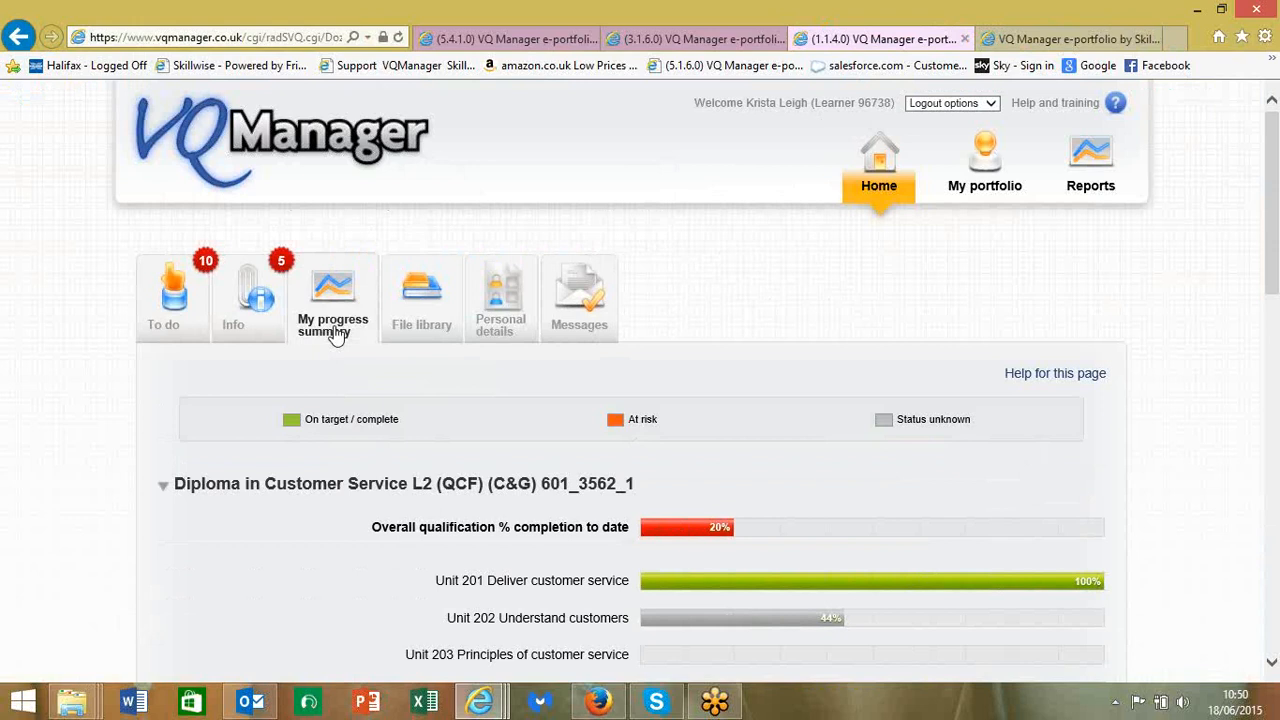
{"action": "scroll", "coordinate": [337, 334], "scroll_direction": "down", "scroll_amount": 3}
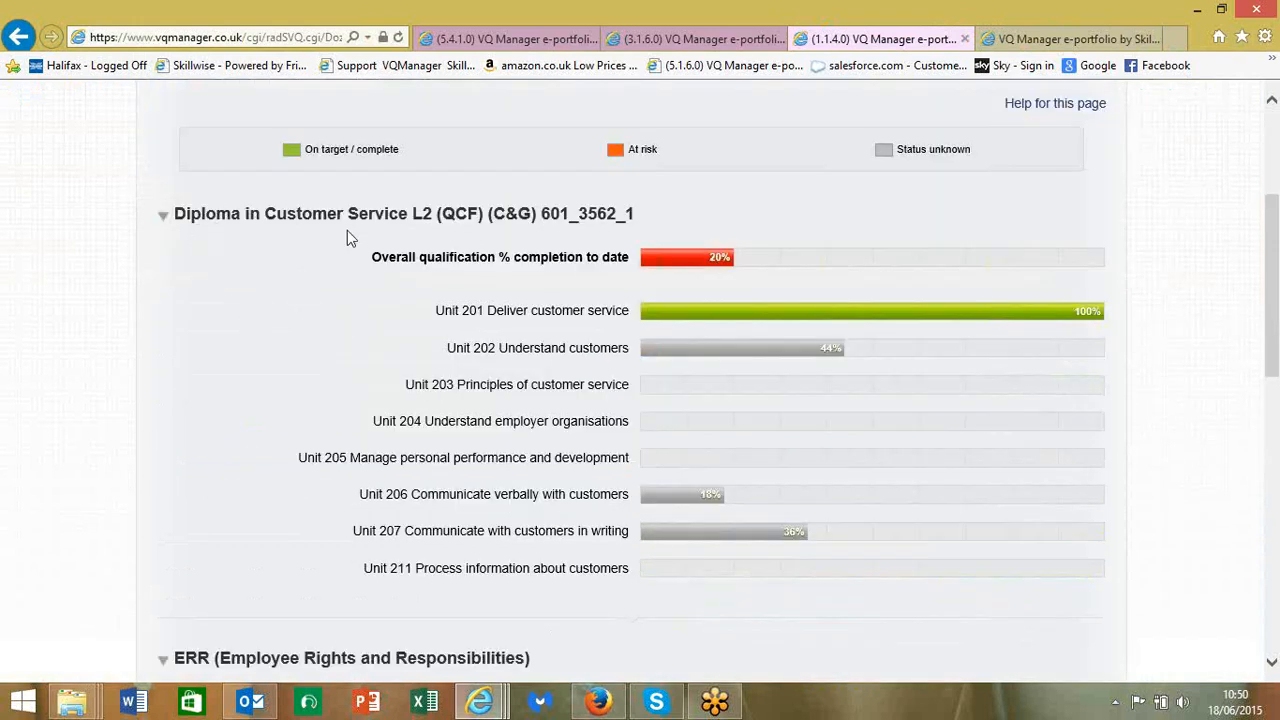
{"action": "mouse_move", "coordinate": [464, 268]}
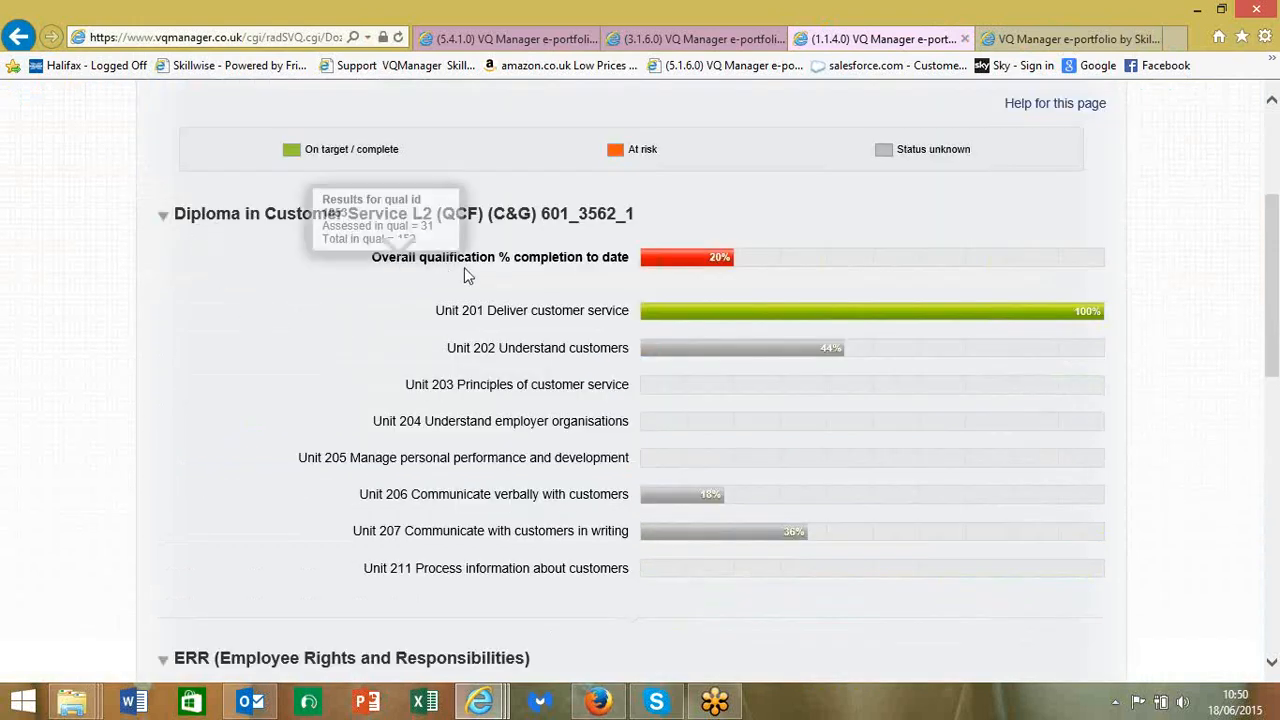
{"action": "mouse_move", "coordinate": [503, 270]}
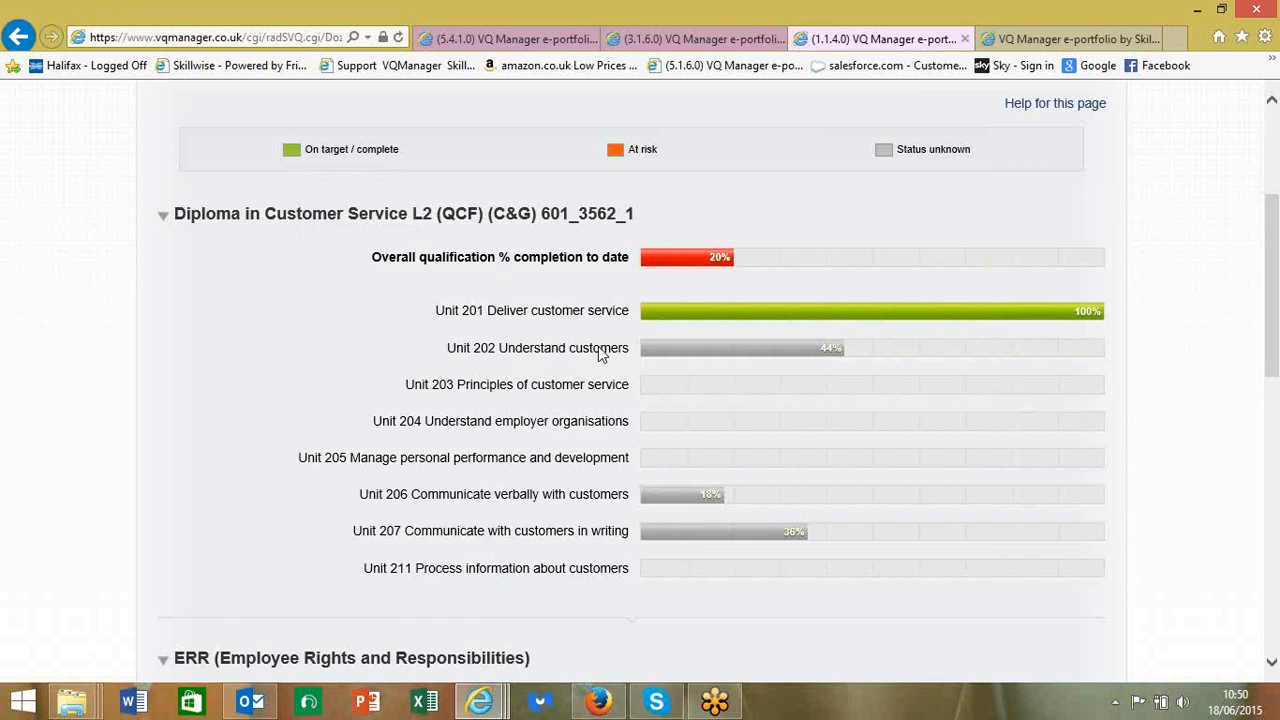
{"action": "mouse_move", "coordinate": [666, 360]}
{"action": "scroll", "coordinate": [494, 391], "scroll_direction": "up", "scroll_amount": 3}
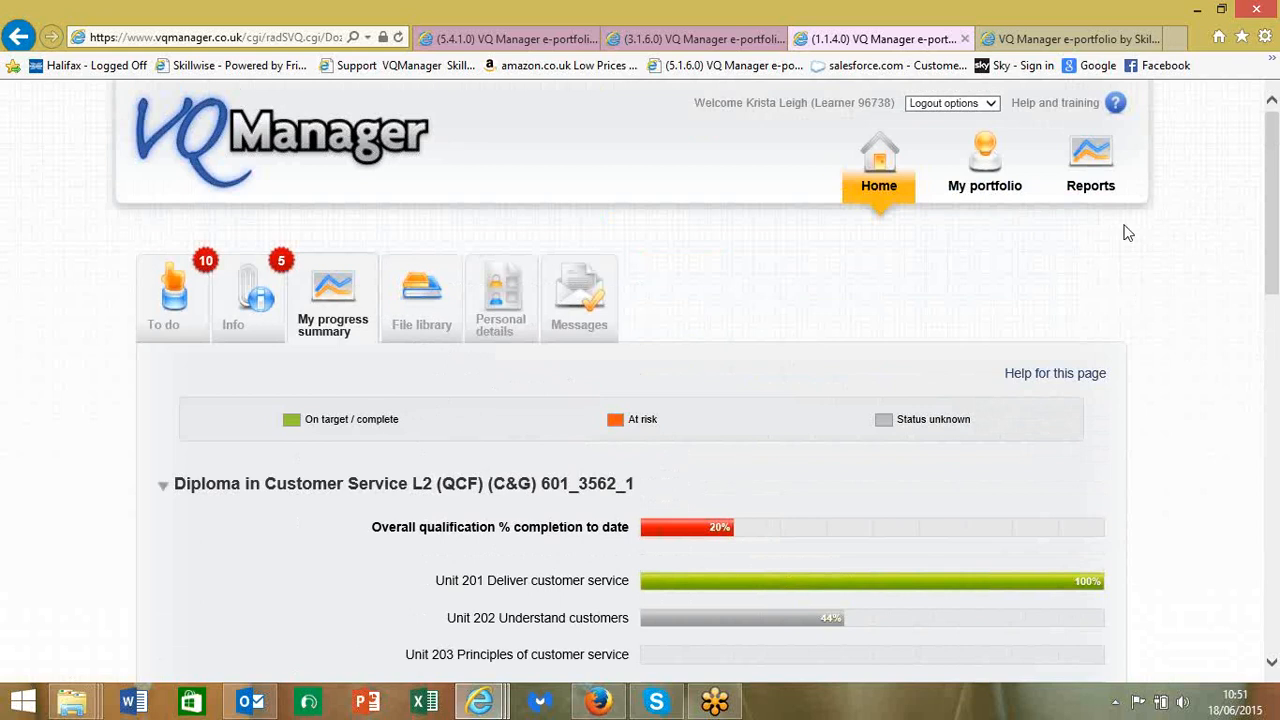
- Go to My portfolio and start a new entry under Log evidence
{"action": "left_click", "coordinate": [981, 190]}
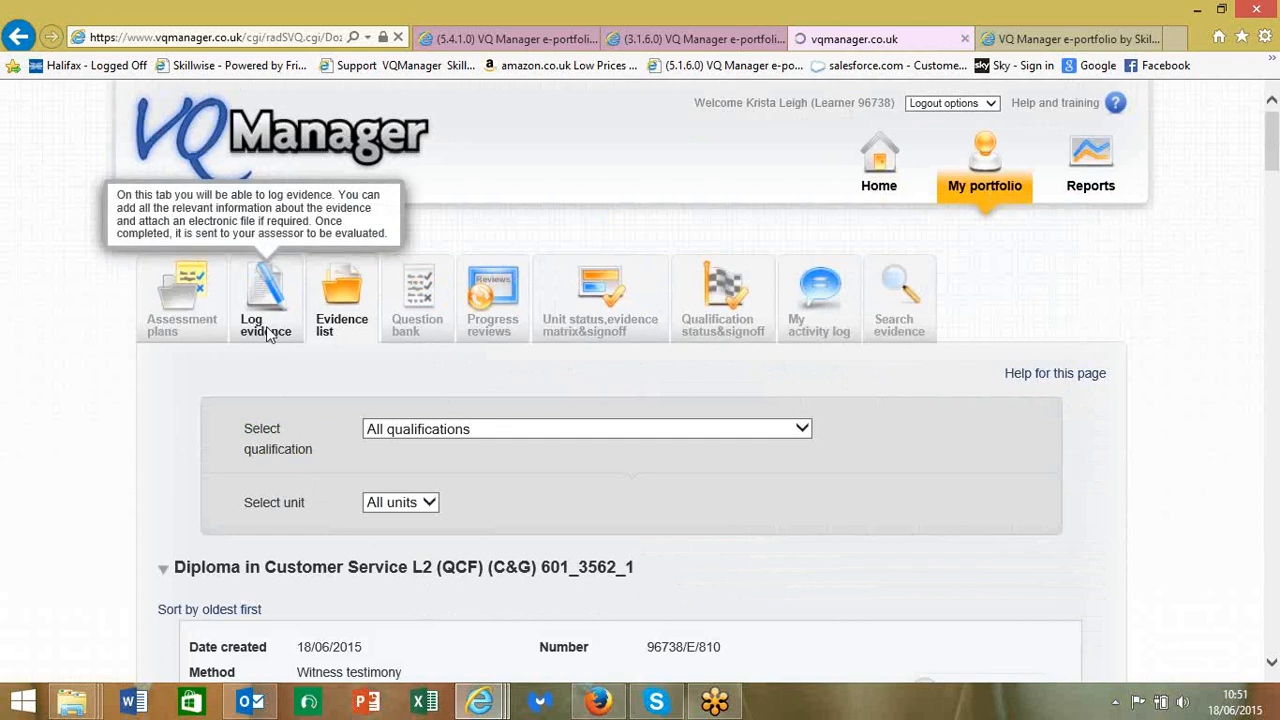
{"action": "left_click", "coordinate": [266, 337]}
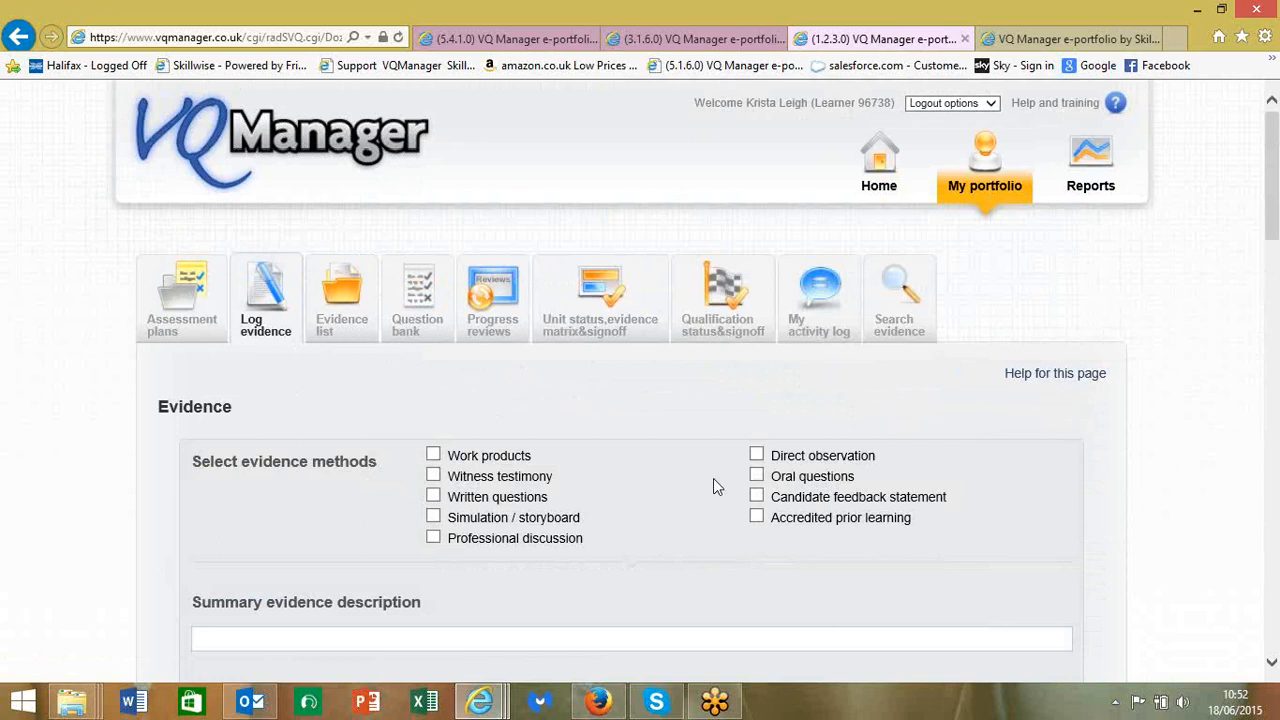
- Tick Witness testimony and enter the summary 'title of the evidence'
{"action": "scroll", "coordinate": [715, 478], "scroll_direction": "down", "scroll_amount": 3}
{"action": "left_click", "coordinate": [433, 296]}
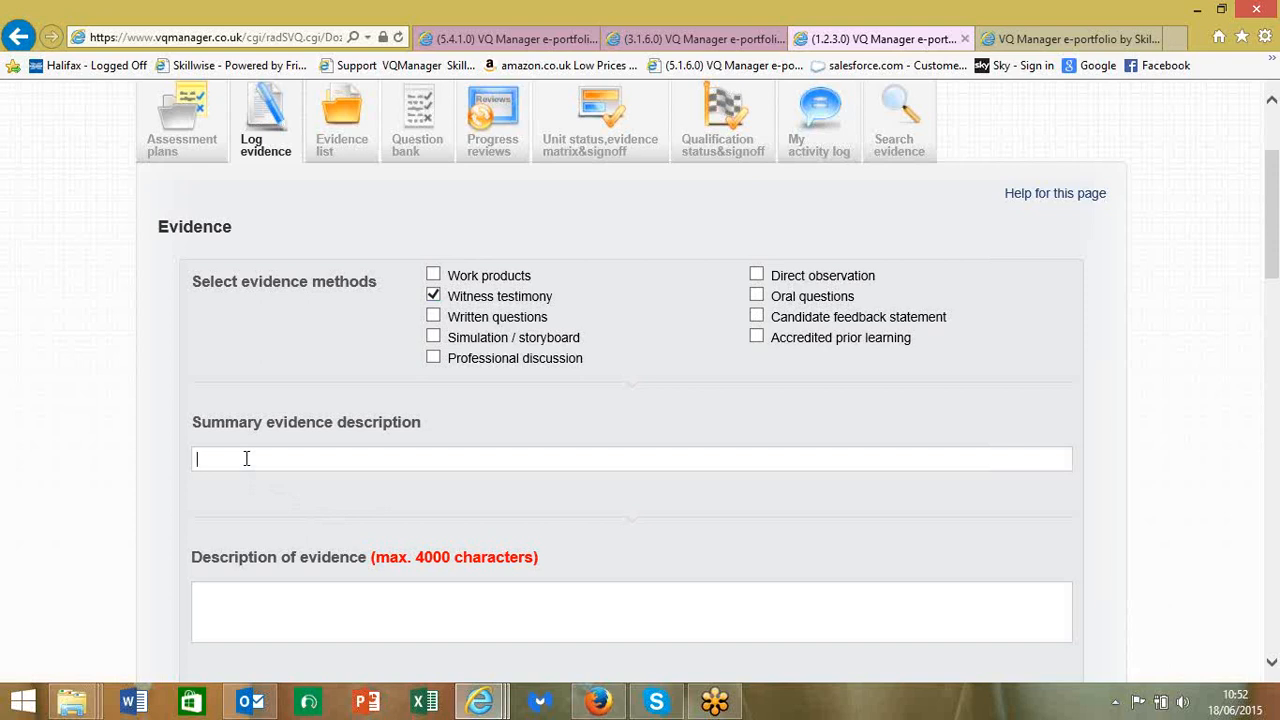
{"action": "type", "text": "ti"}
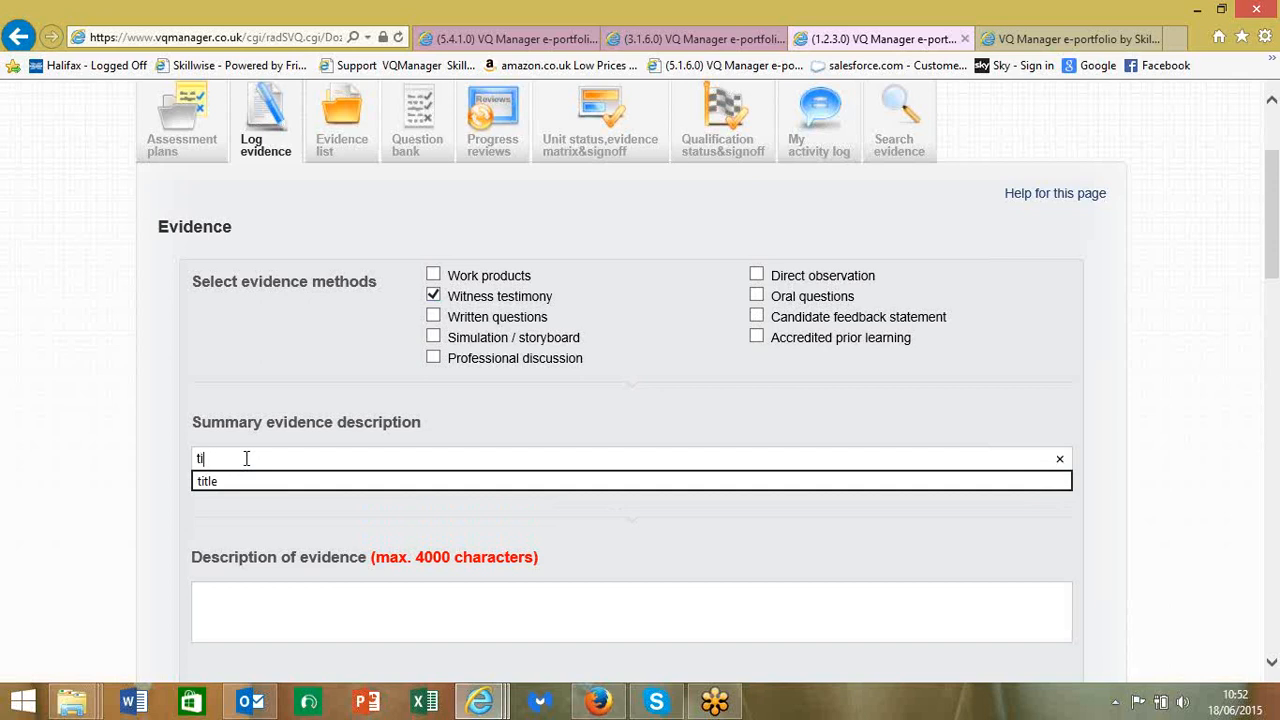
{"action": "left_click", "coordinate": [247, 458]}
{"action": "type", "text": "tle of the levidence"}
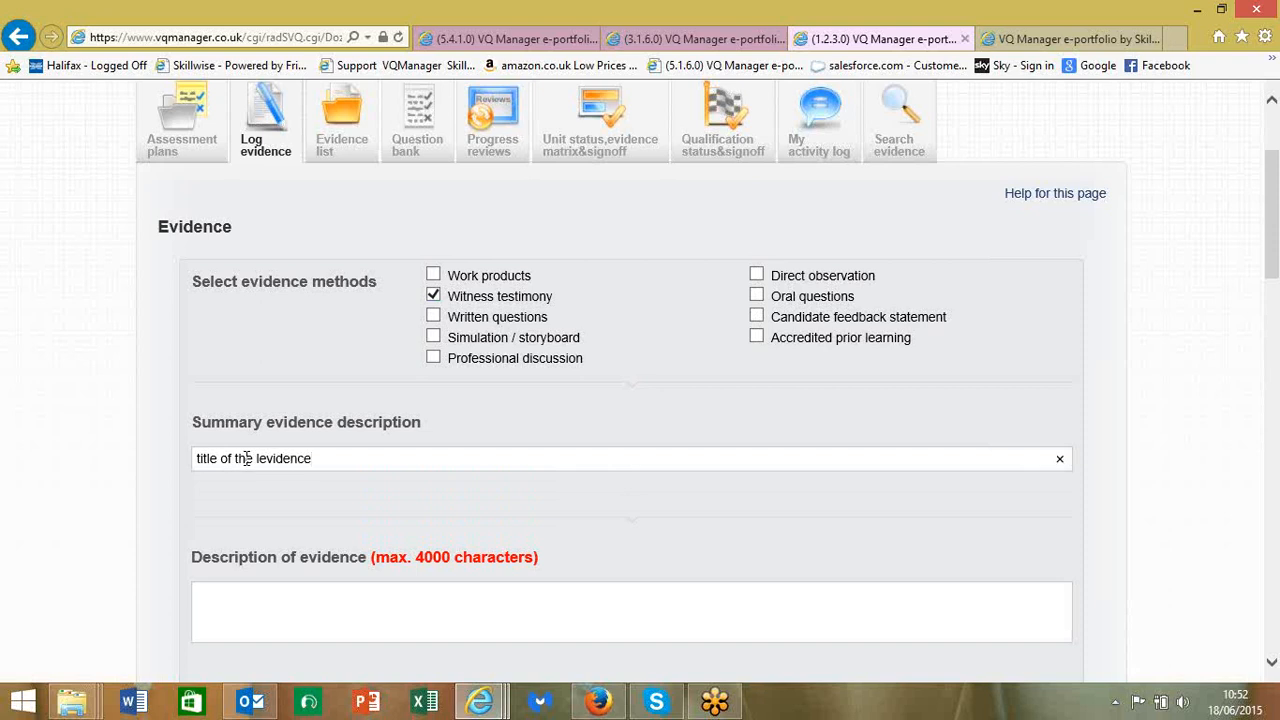
{"action": "left_click", "coordinate": [262, 455]}
{"action": "key", "text": "BackSpace"}
- Enter 'see aatched' as the description of the evidence
{"action": "left_click", "coordinate": [297, 605]}
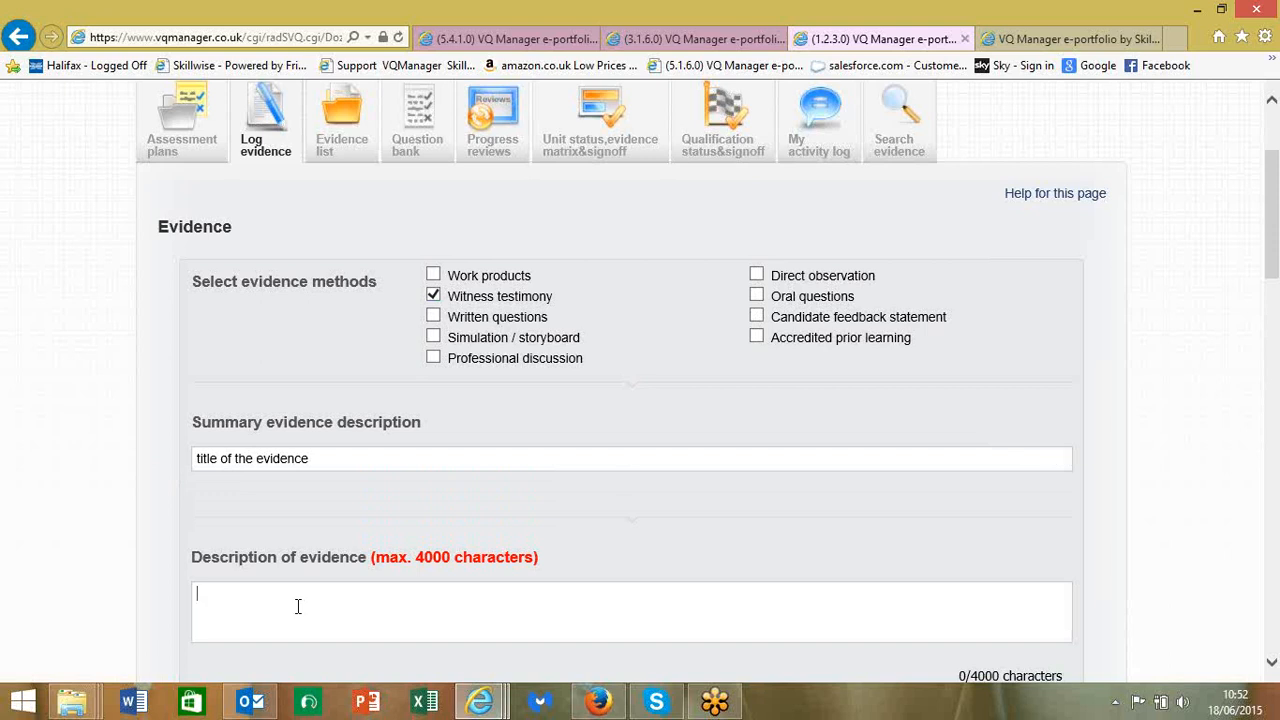
{"action": "key", "text": "Return"}
{"action": "key", "text": "Return"}
{"action": "key", "text": "Return"}
{"action": "key", "text": "Return"}
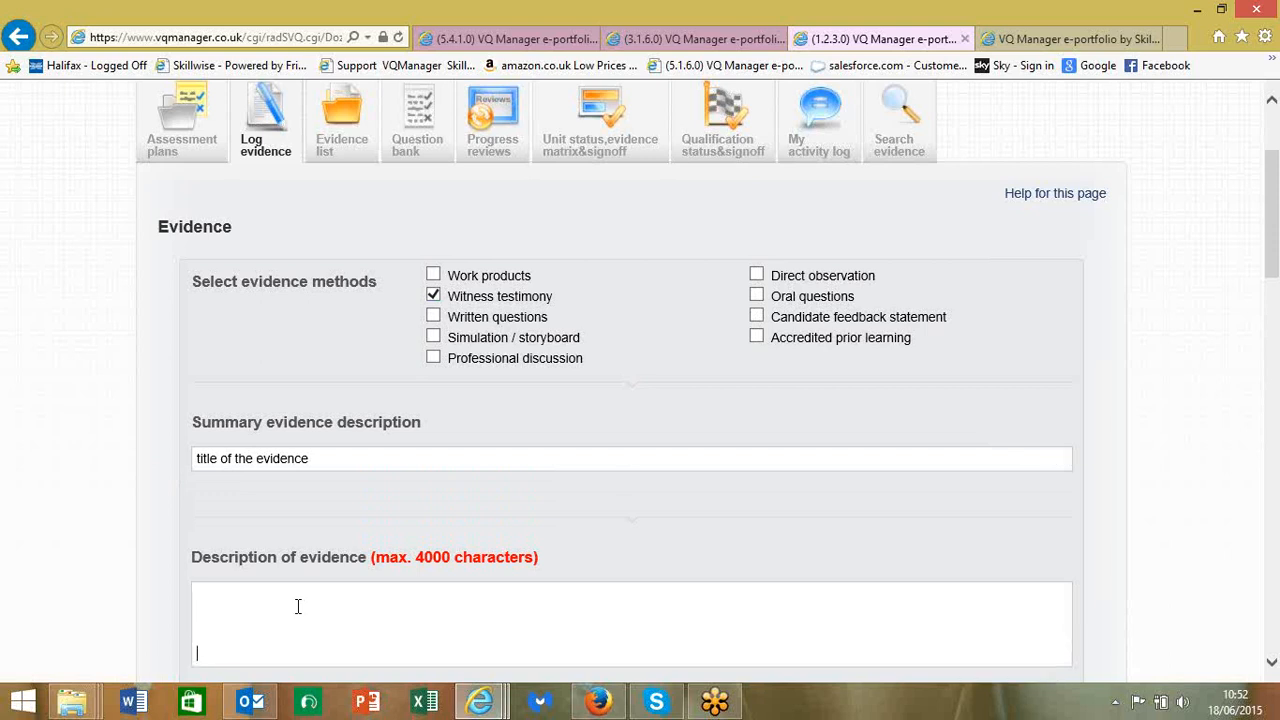
{"action": "scroll", "coordinate": [353, 600], "scroll_direction": "up", "scroll_amount": 2}
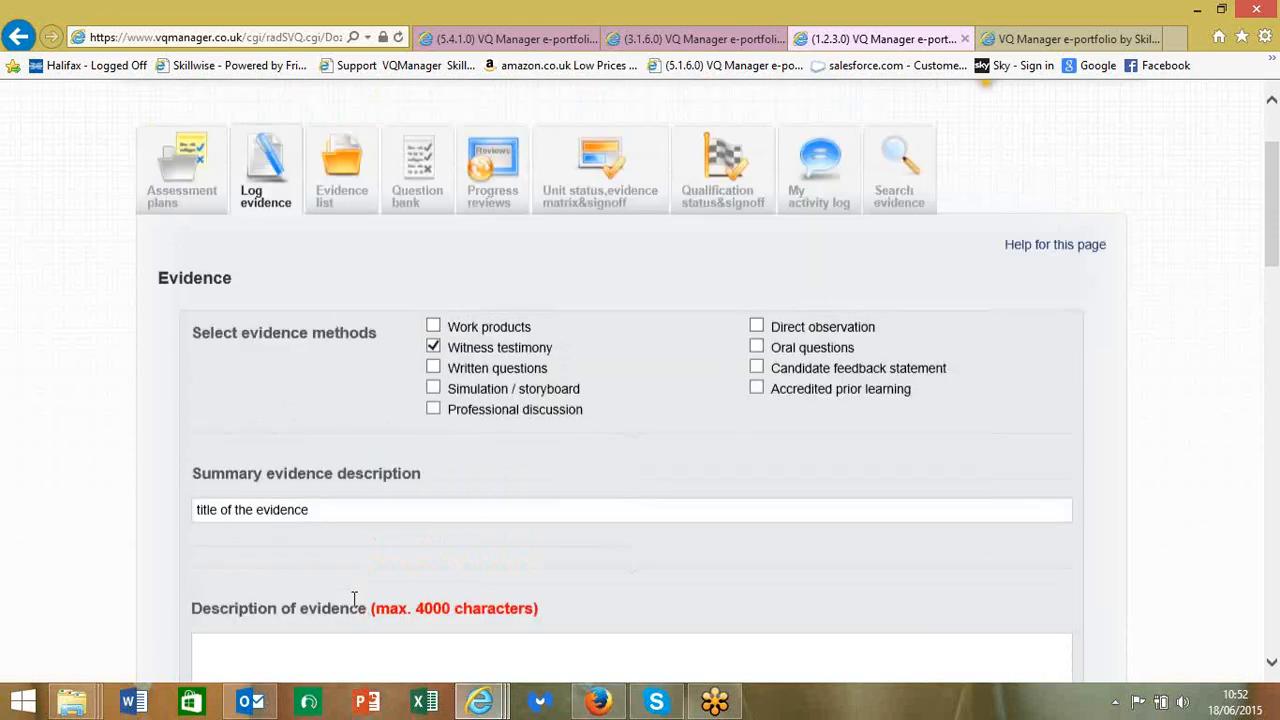
{"action": "scroll", "coordinate": [353, 600], "scroll_direction": "down", "scroll_amount": 4}
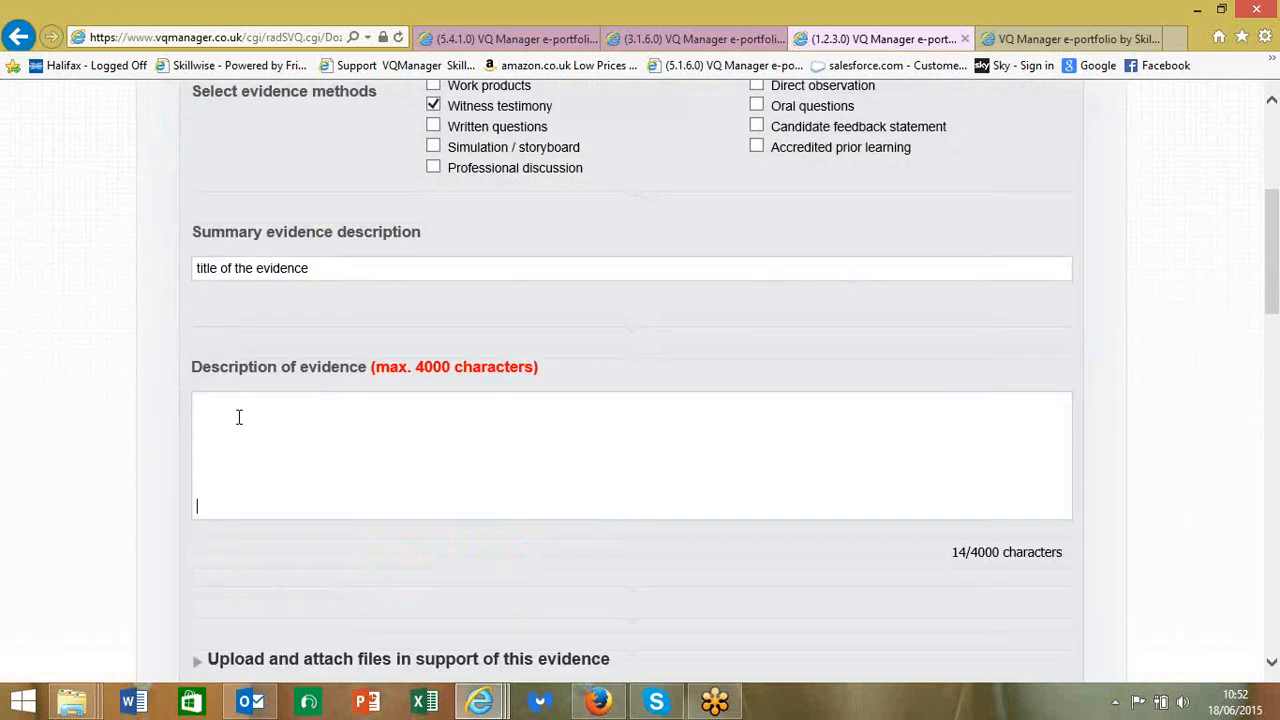
{"action": "key", "text": "ctrl+a"}
{"action": "key", "text": "Delete"}
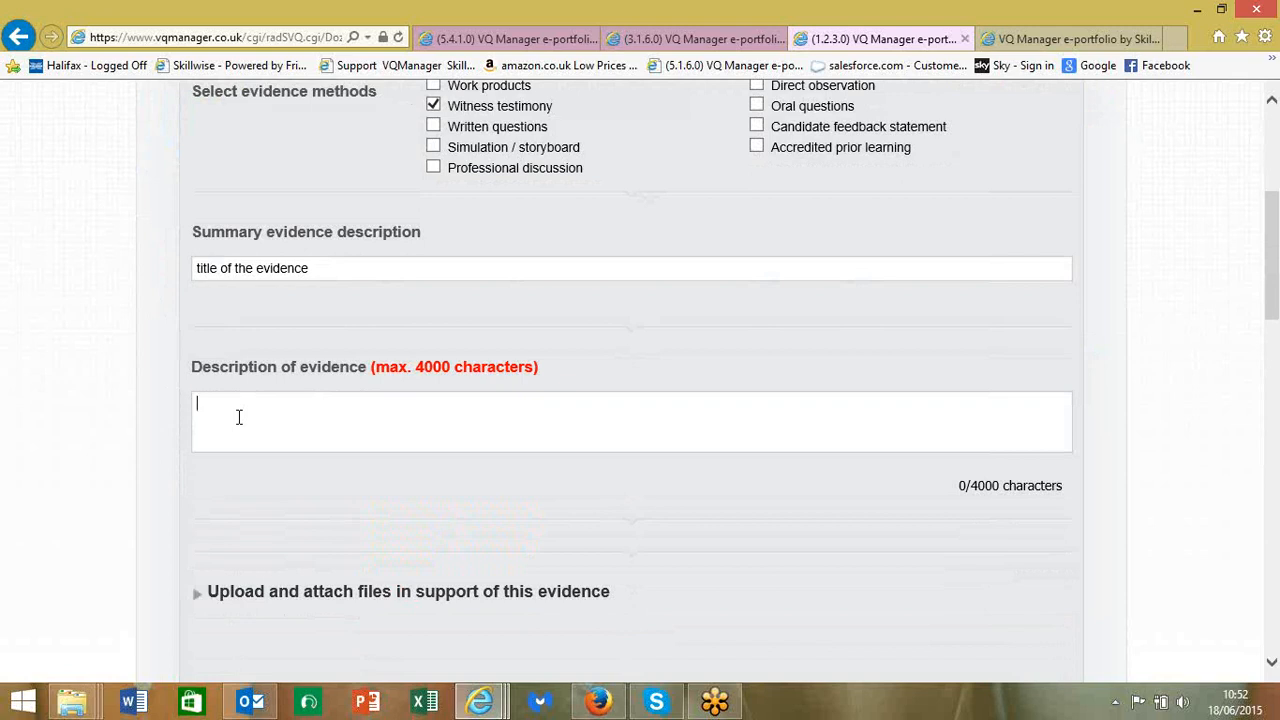
{"action": "type", "text": "see aatched"}
{"action": "scroll", "coordinate": [271, 434], "scroll_direction": "down", "scroll_amount": 3}
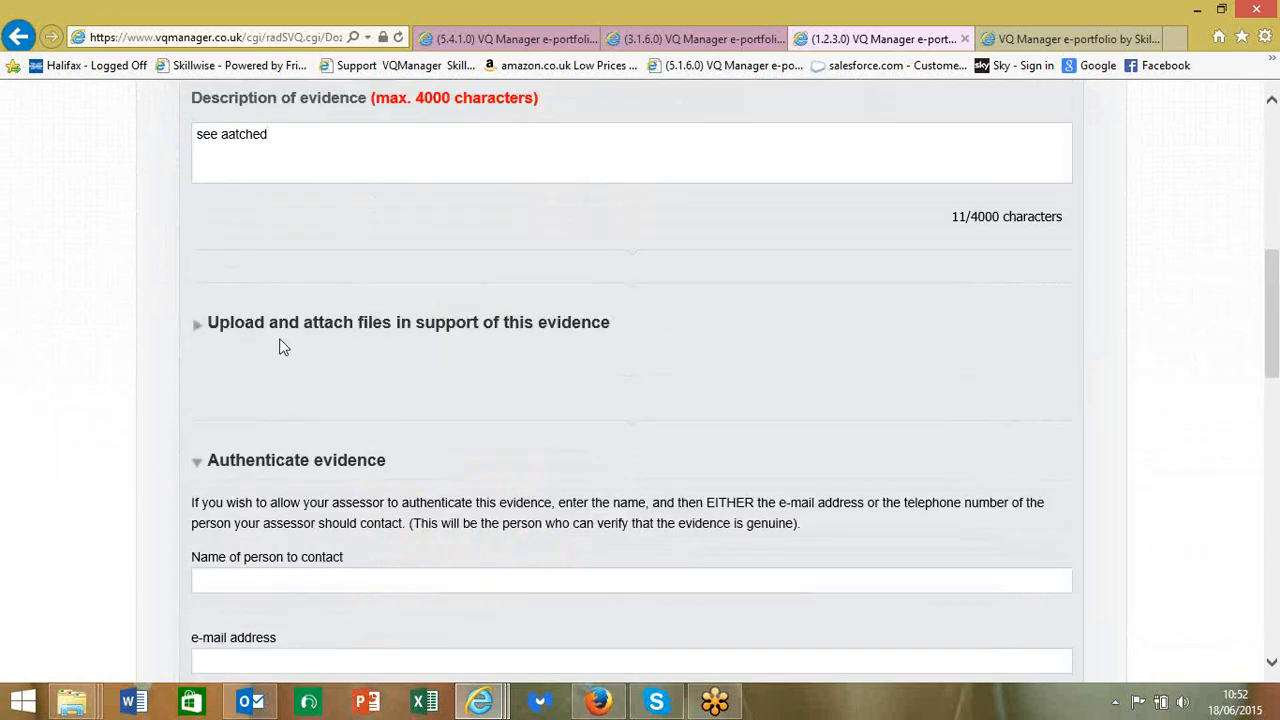
- Under 'Upload and attach files', choose IMG_4664.JPG from Pictures\2015-06-04
{"action": "left_click", "coordinate": [281, 345]}
{"action": "scroll", "coordinate": [288, 340], "scroll_direction": "down", "scroll_amount": 1}
{"action": "scroll", "coordinate": [288, 340], "scroll_direction": "down", "scroll_amount": 2}
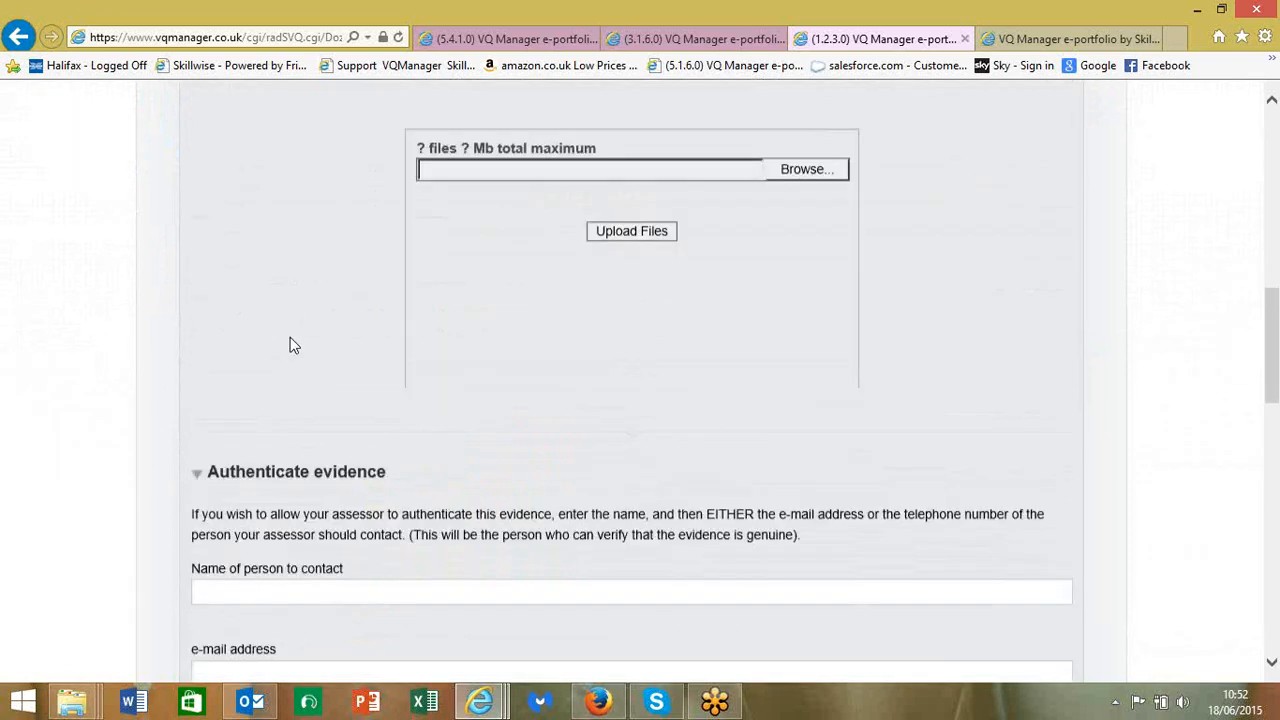
{"action": "left_click", "coordinate": [822, 175]}
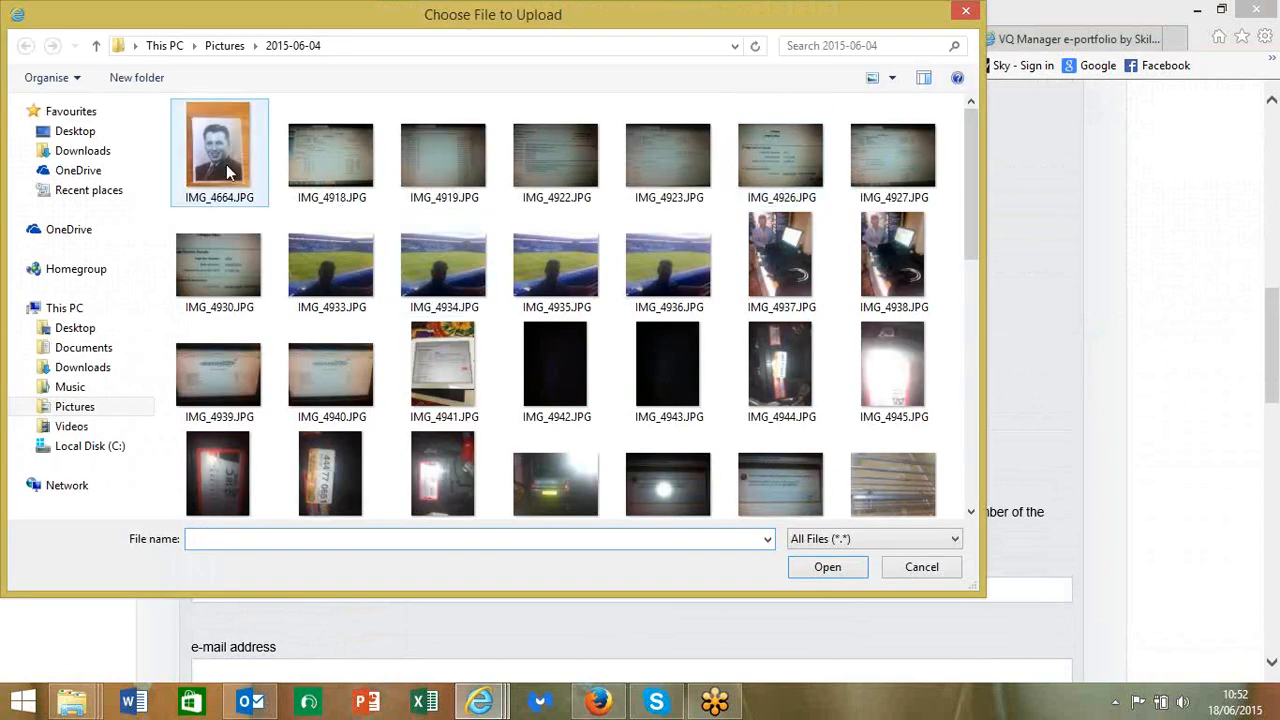
{"action": "left_click", "coordinate": [218, 156]}
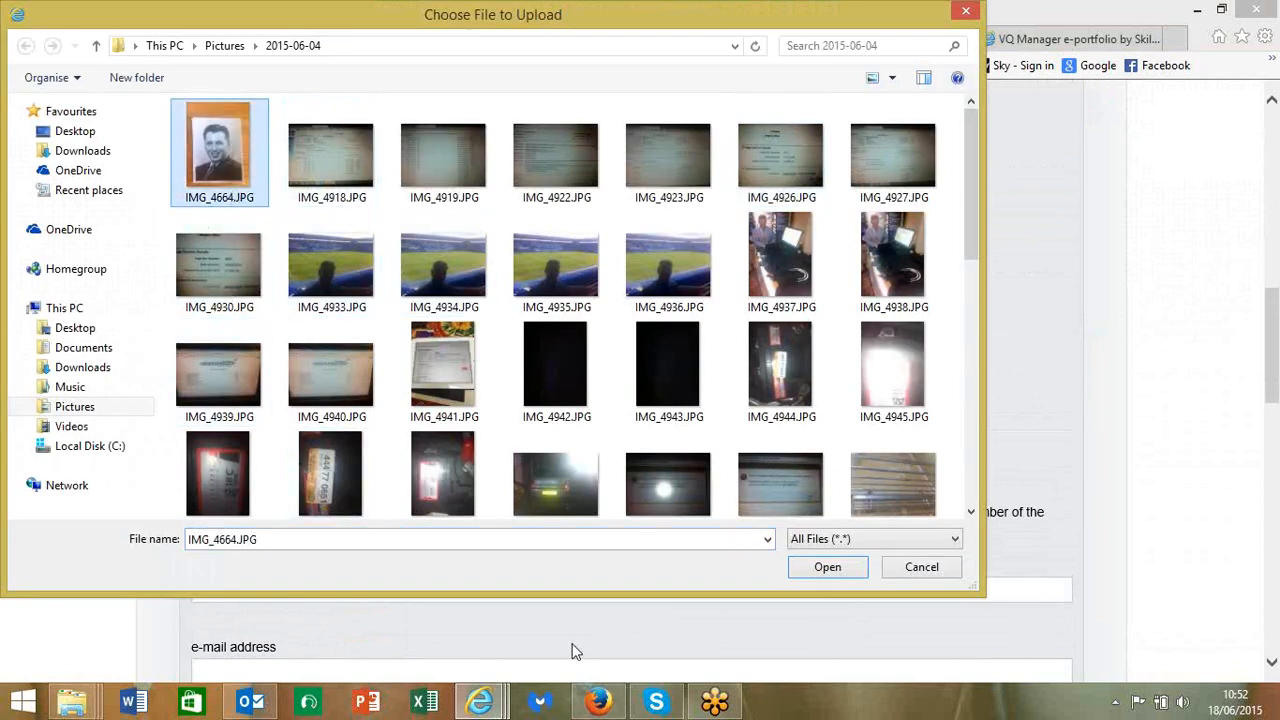
{"action": "left_click", "coordinate": [827, 567]}
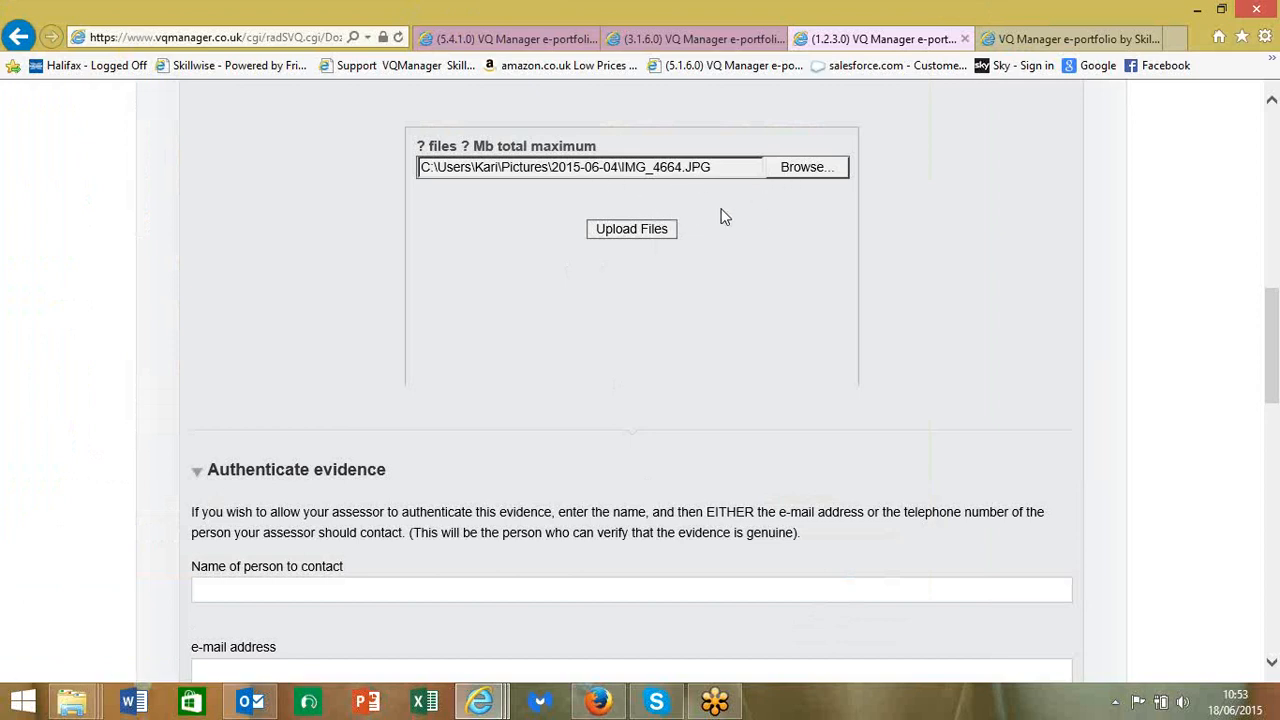
- Upload IMG_4664.JPG so it is listed at 2023 KB, dated 18/06/2015
{"action": "left_click", "coordinate": [626, 229]}
{"action": "scroll", "coordinate": [624, 228], "scroll_direction": "down", "scroll_amount": 1}
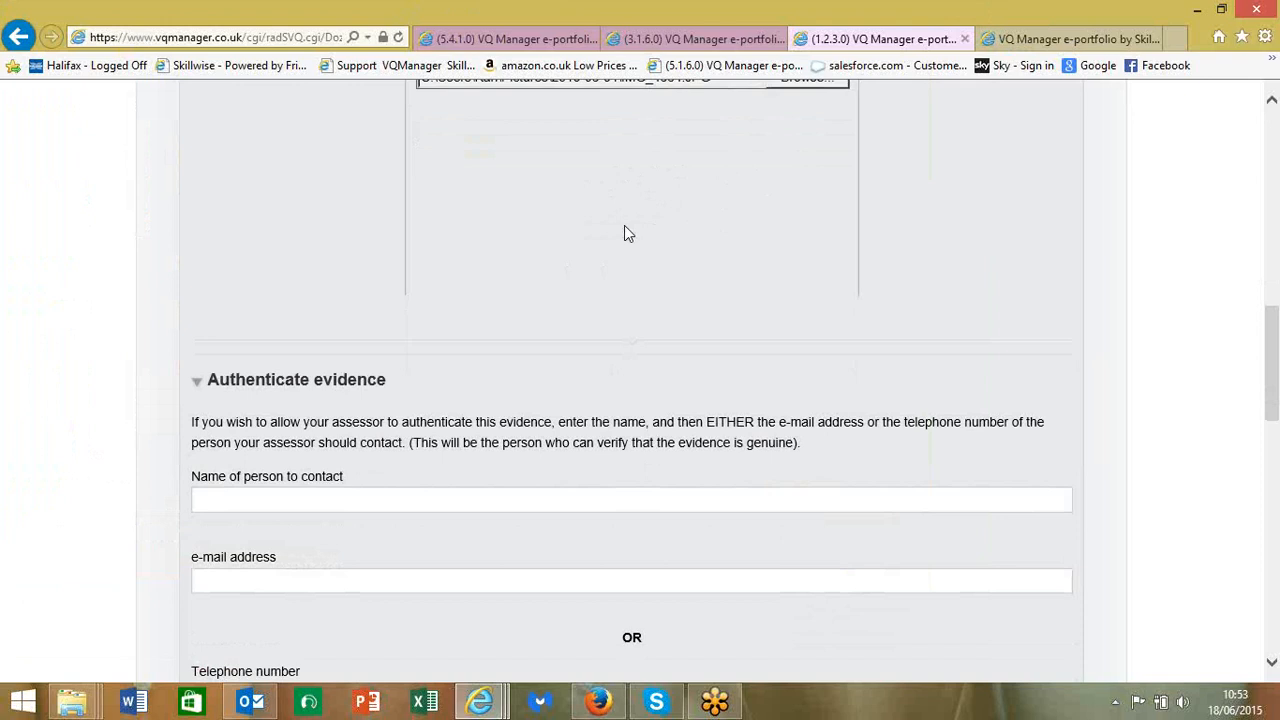
{"action": "scroll", "coordinate": [624, 228], "scroll_direction": "up", "scroll_amount": 3}
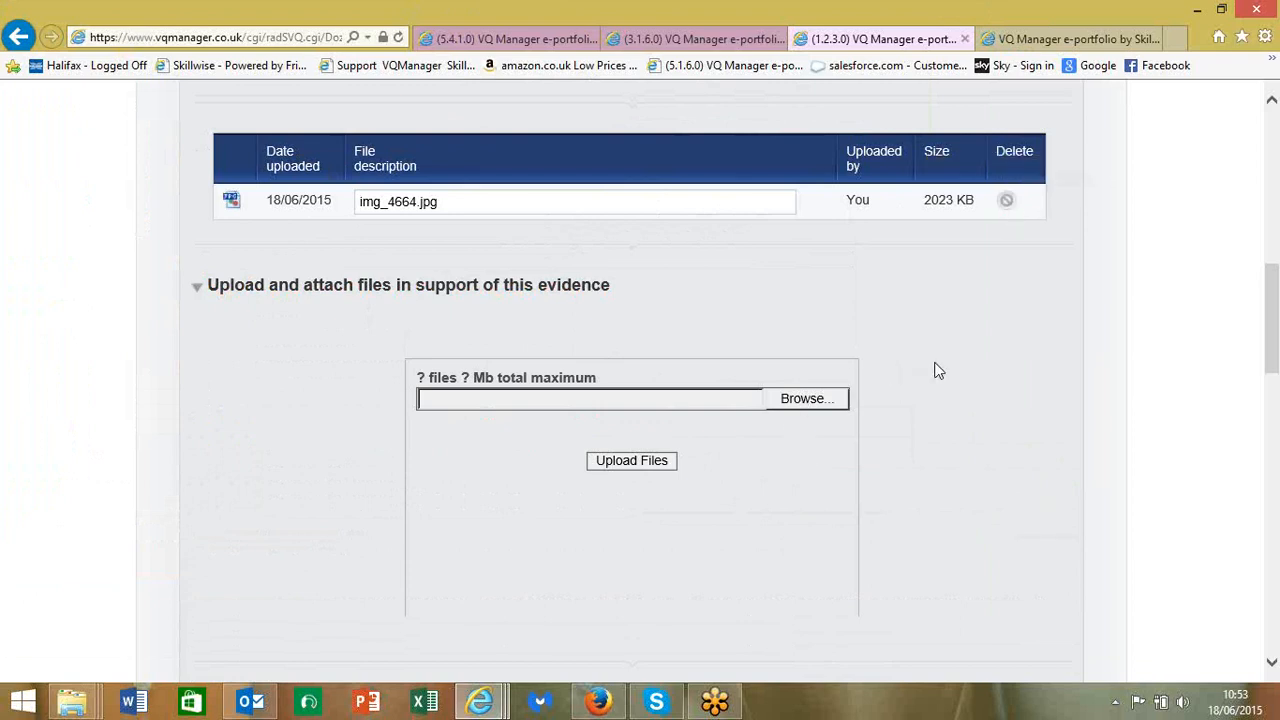
{"action": "scroll", "coordinate": [938, 371], "scroll_direction": "down", "scroll_amount": 6}
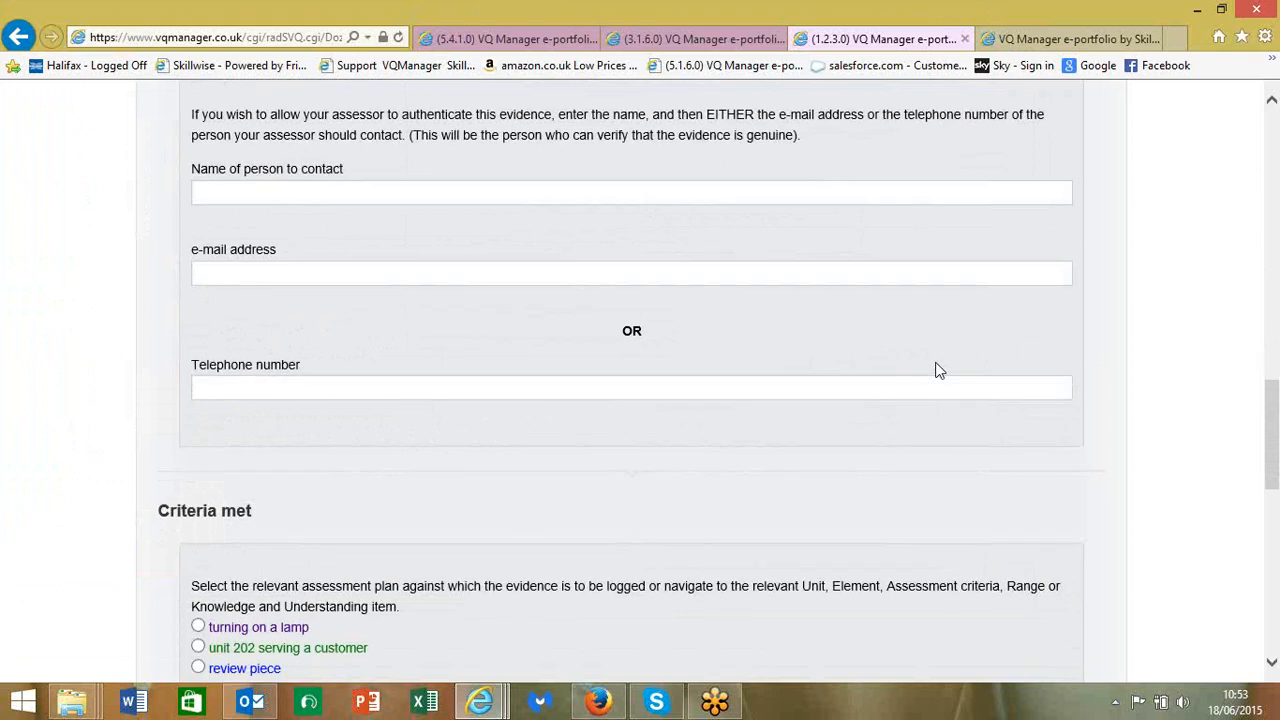
- Expand Criteria met through the Diploma, Unit 201 and Learning outcome 1
{"action": "scroll", "coordinate": [938, 371], "scroll_direction": "up", "scroll_amount": 2}
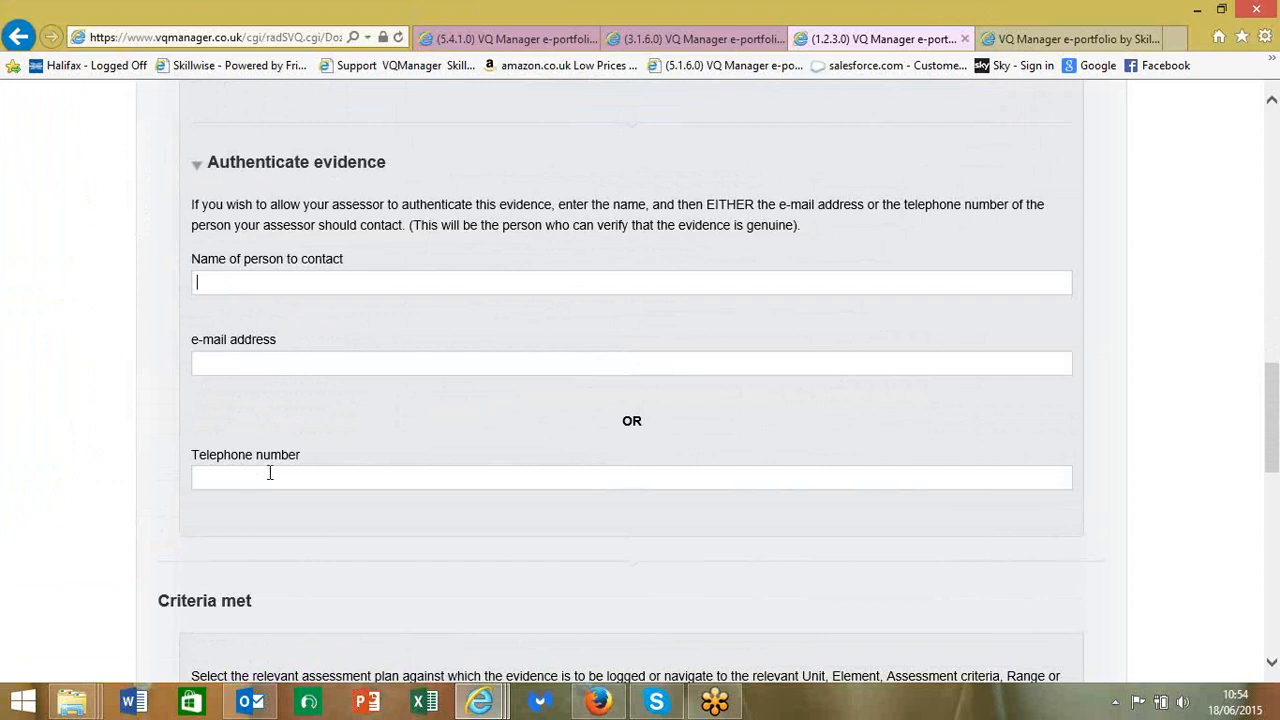
{"action": "scroll", "coordinate": [269, 472], "scroll_direction": "down", "scroll_amount": 3}
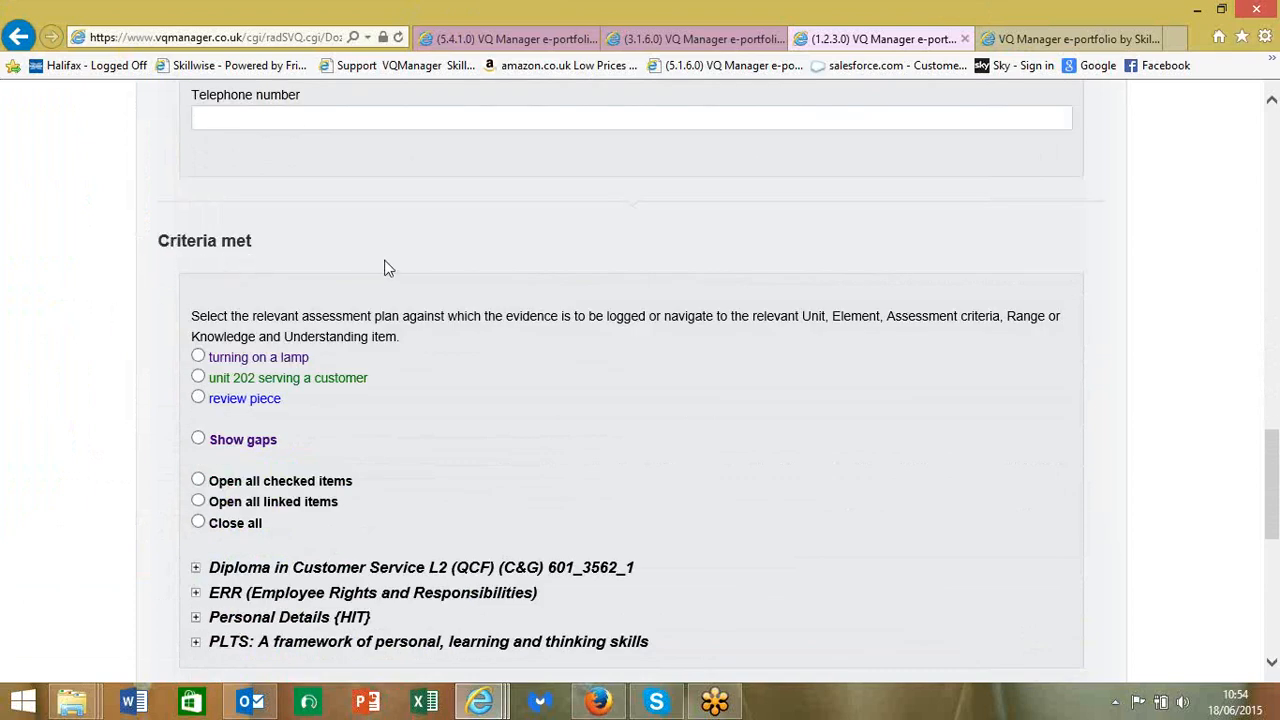
{"action": "scroll", "coordinate": [389, 268], "scroll_direction": "down", "scroll_amount": 1}
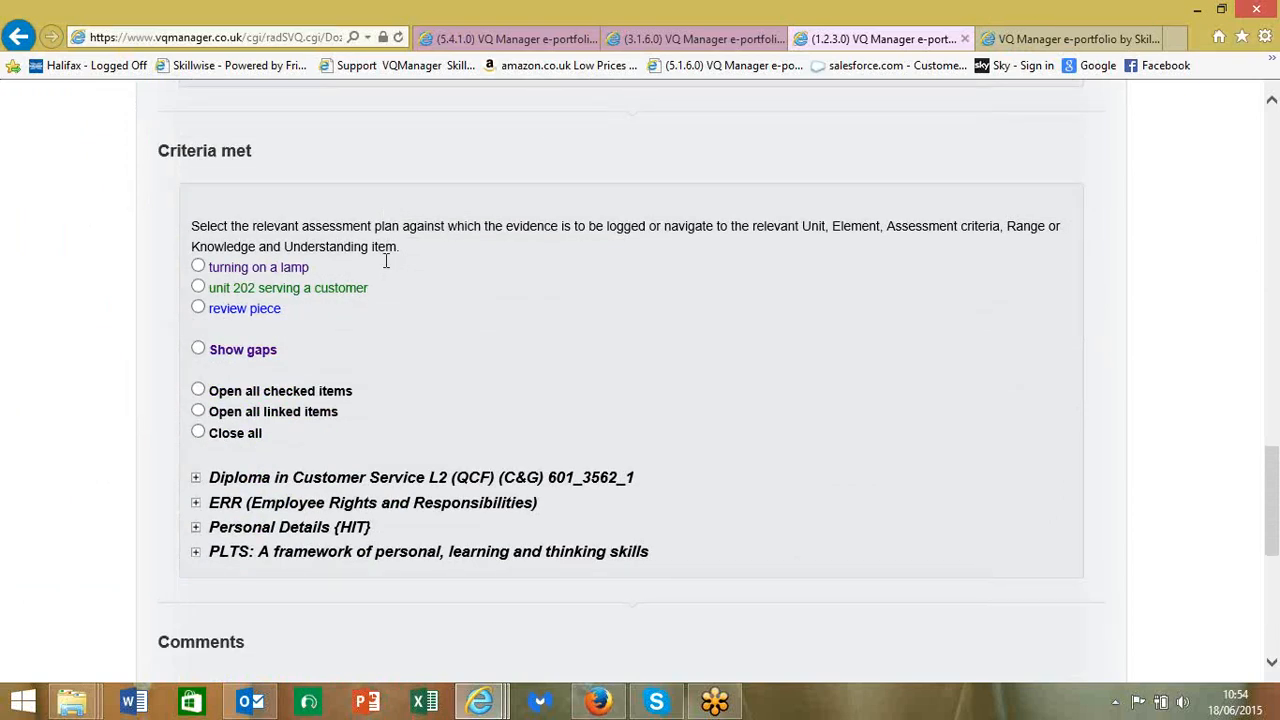
{"action": "left_click", "coordinate": [196, 478]}
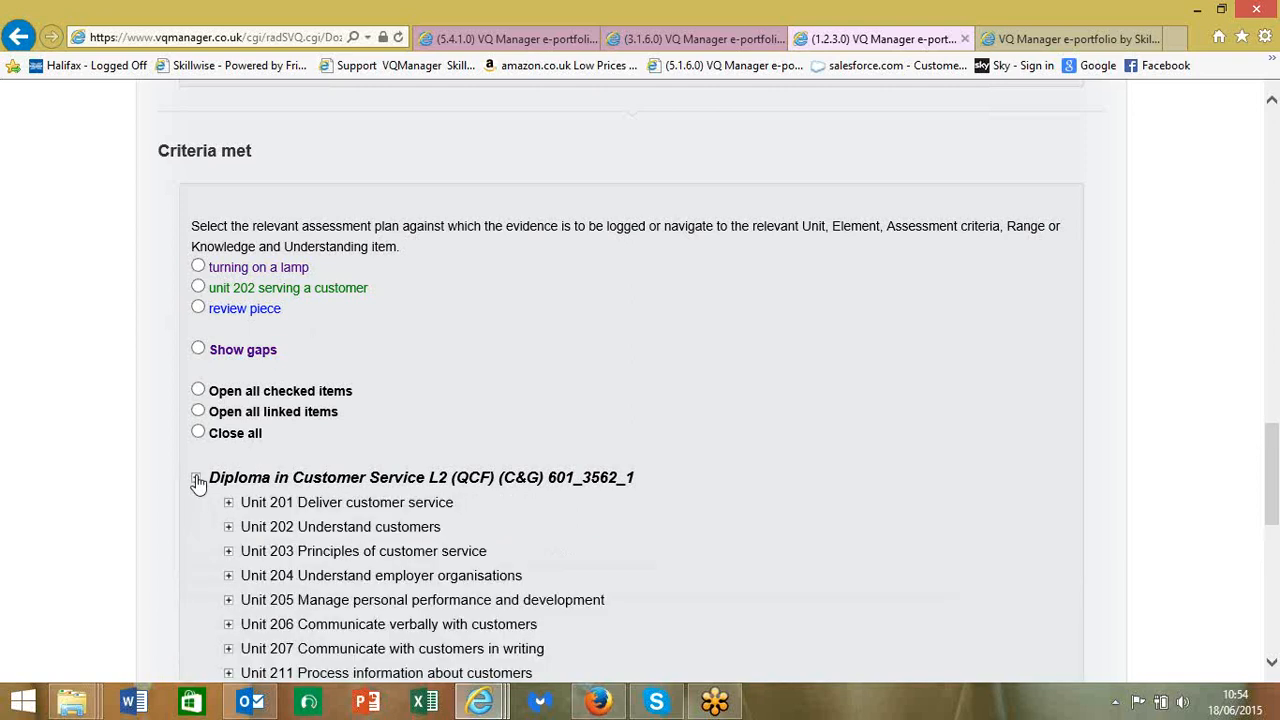
{"action": "left_click", "coordinate": [229, 503]}
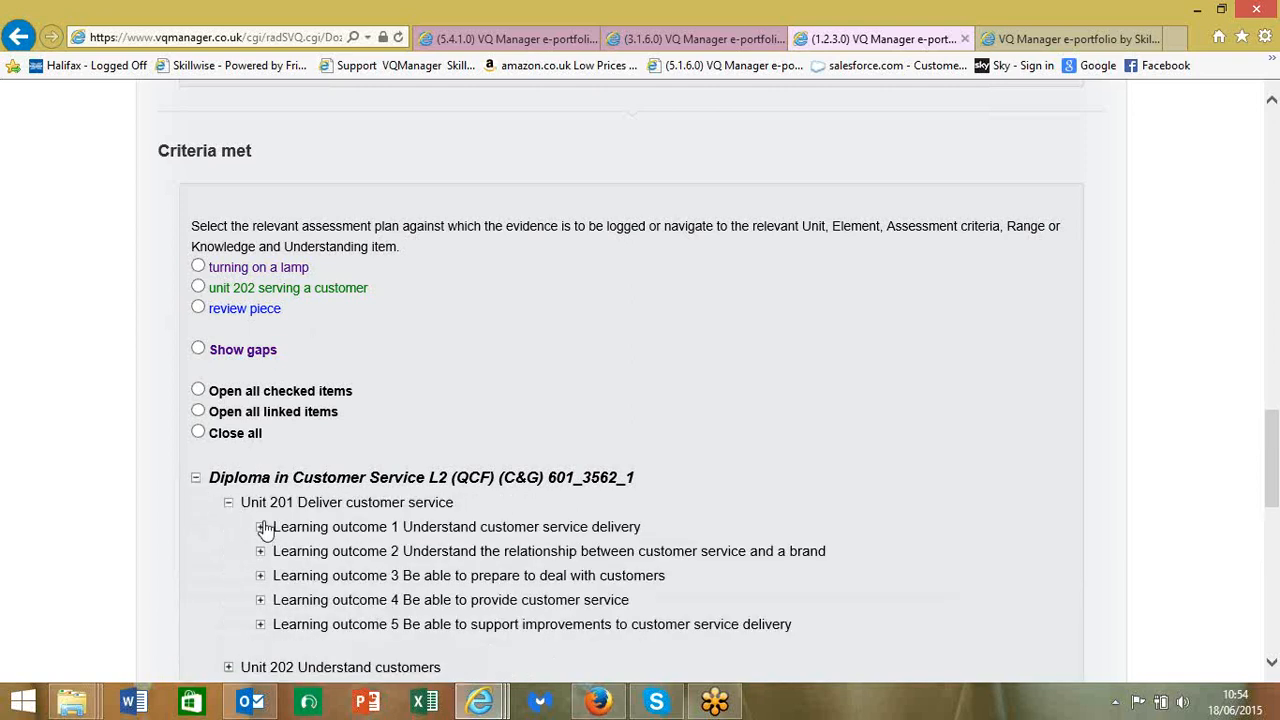
{"action": "left_click", "coordinate": [260, 527]}
{"action": "scroll", "coordinate": [234, 535], "scroll_direction": "down", "scroll_amount": 3}
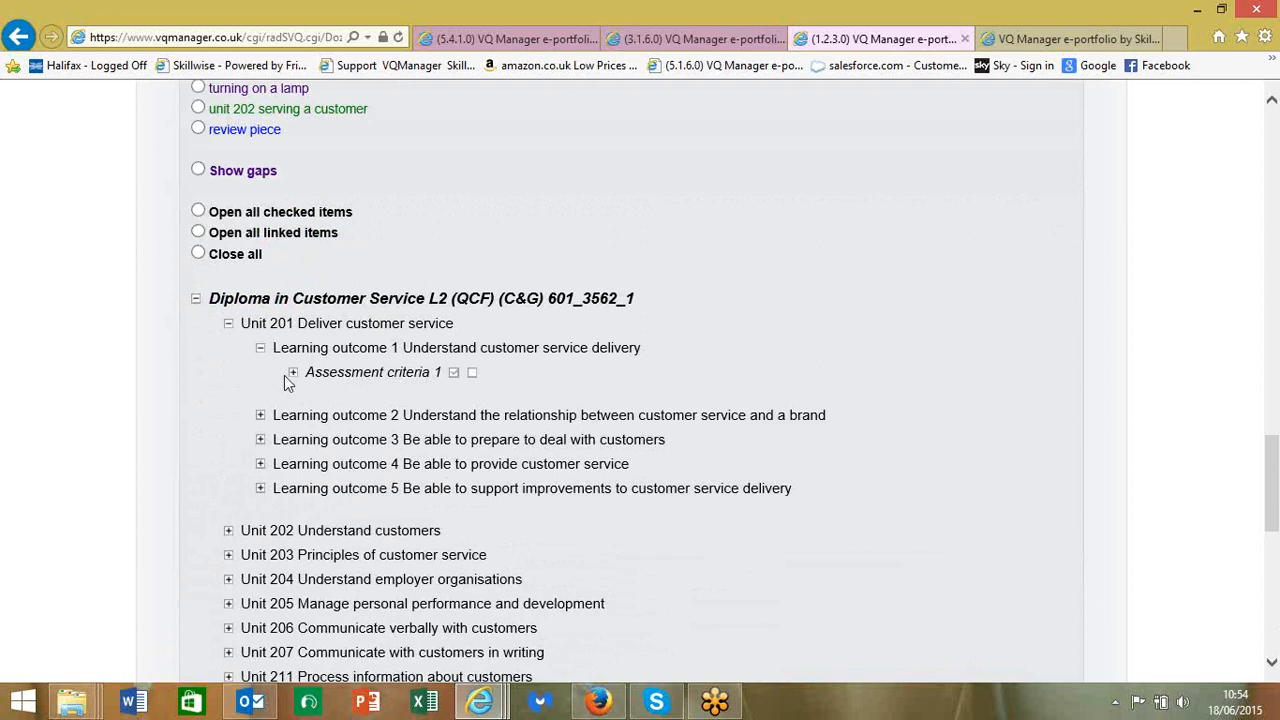
- Expand Assessment criteria 1, tick 1.1, 1.2 and 1.3, then go to the comments box
{"action": "left_click", "coordinate": [292, 373]}
{"action": "left_click", "coordinate": [358, 401]}
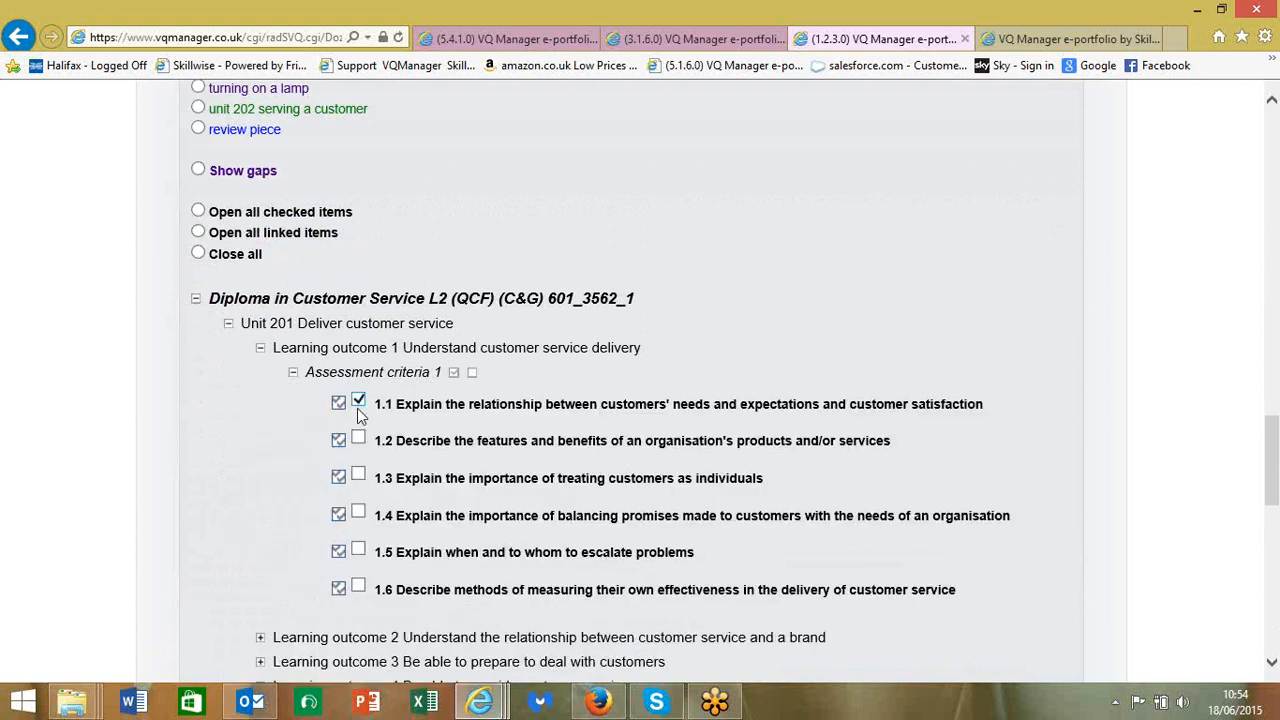
{"action": "left_click", "coordinate": [358, 440]}
{"action": "left_click", "coordinate": [357, 476]}
{"action": "scroll", "coordinate": [224, 440], "scroll_direction": "down", "scroll_amount": 1}
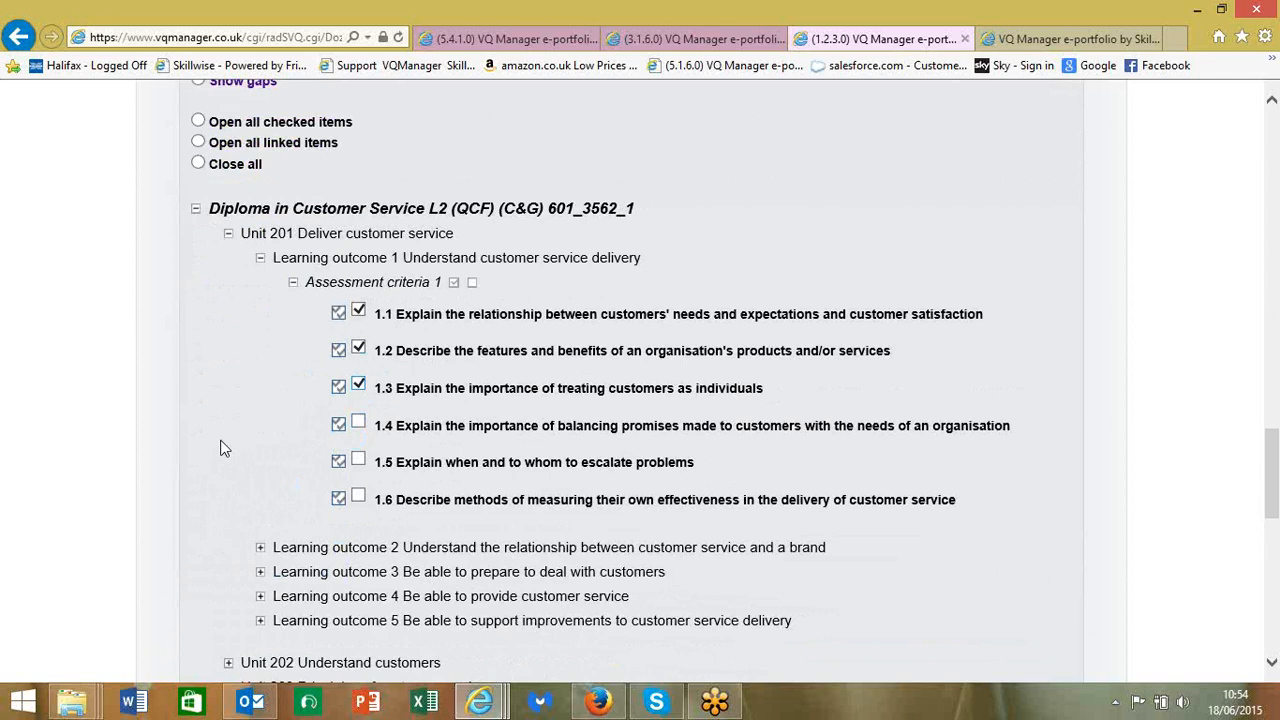
{"action": "scroll", "coordinate": [224, 448], "scroll_direction": "up", "scroll_amount": 4}
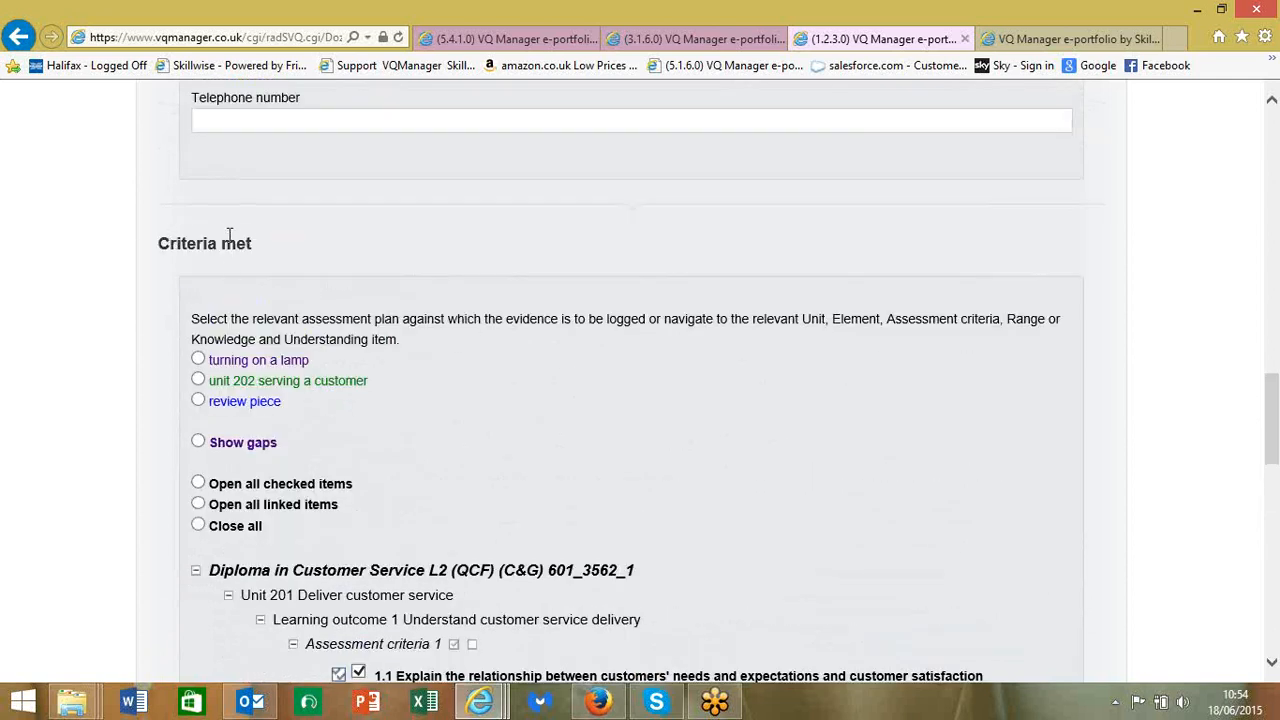
{"action": "scroll", "coordinate": [199, 255], "scroll_direction": "down", "scroll_amount": 10}
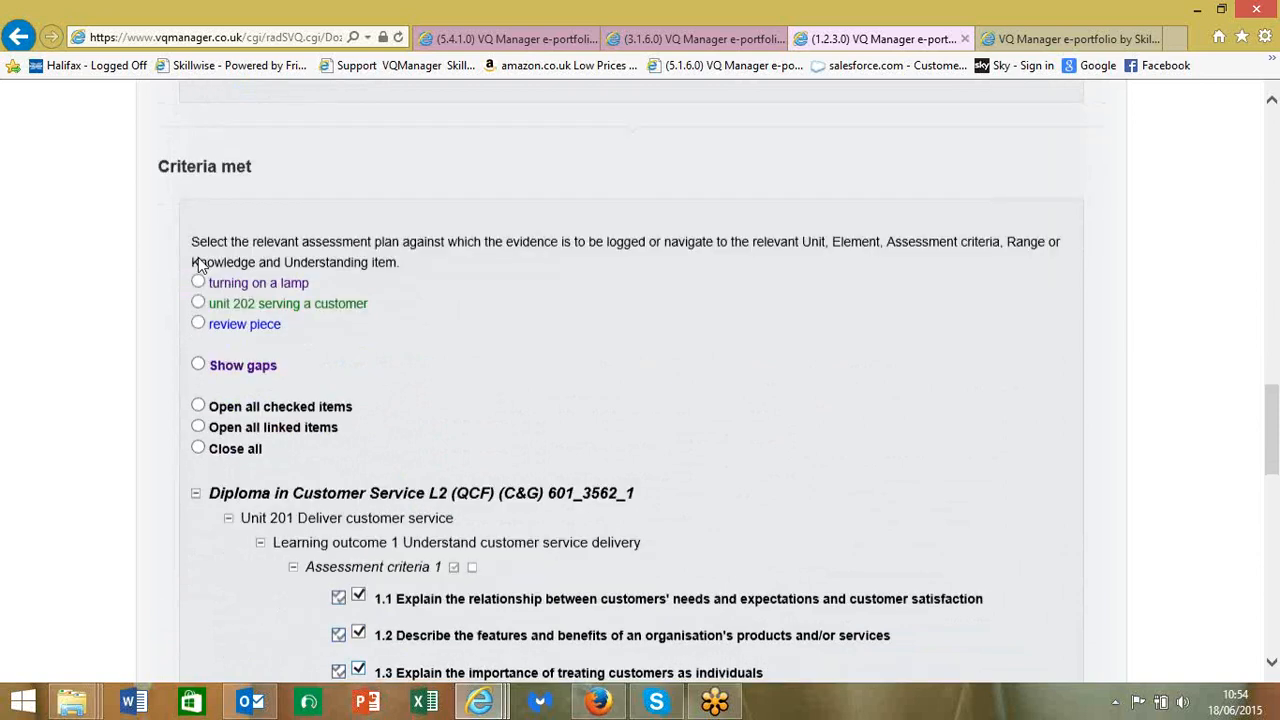
{"action": "left_click", "coordinate": [221, 415]}
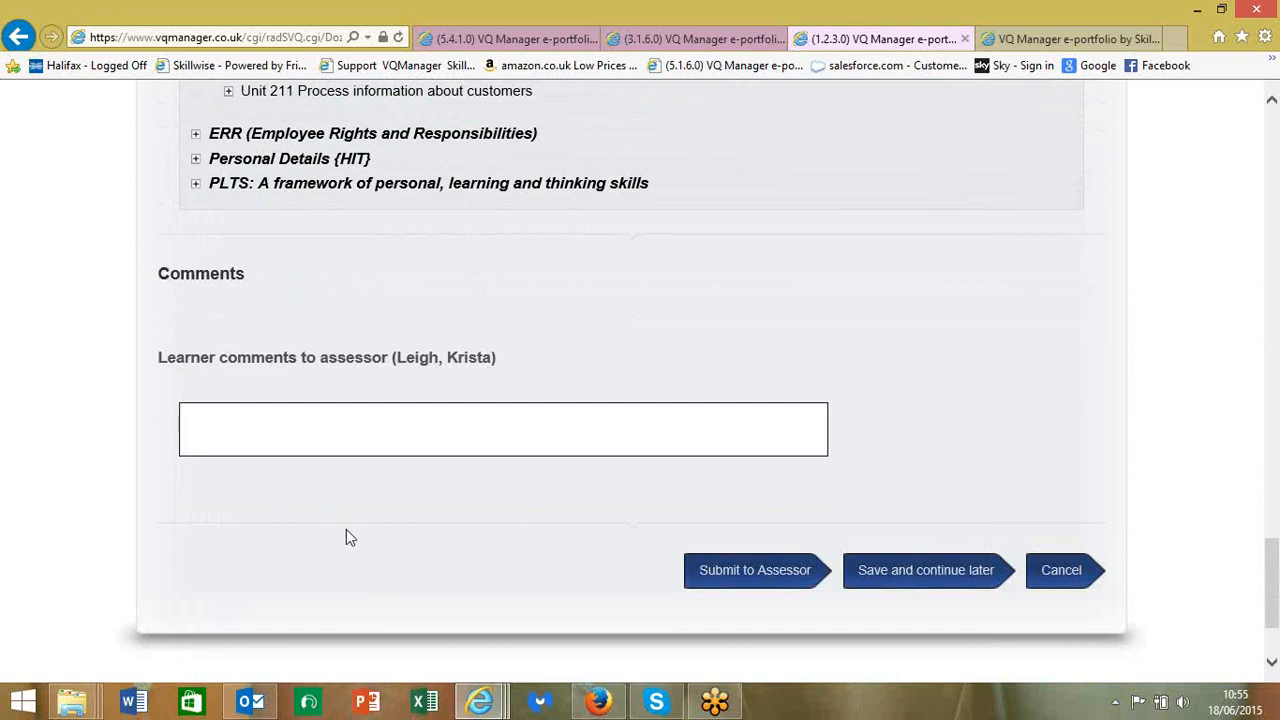
- Save the evidence with 'Save and continue later' so it appears in the Evidence list
{"action": "scroll", "coordinate": [346, 530], "scroll_direction": "down", "scroll_amount": 3}
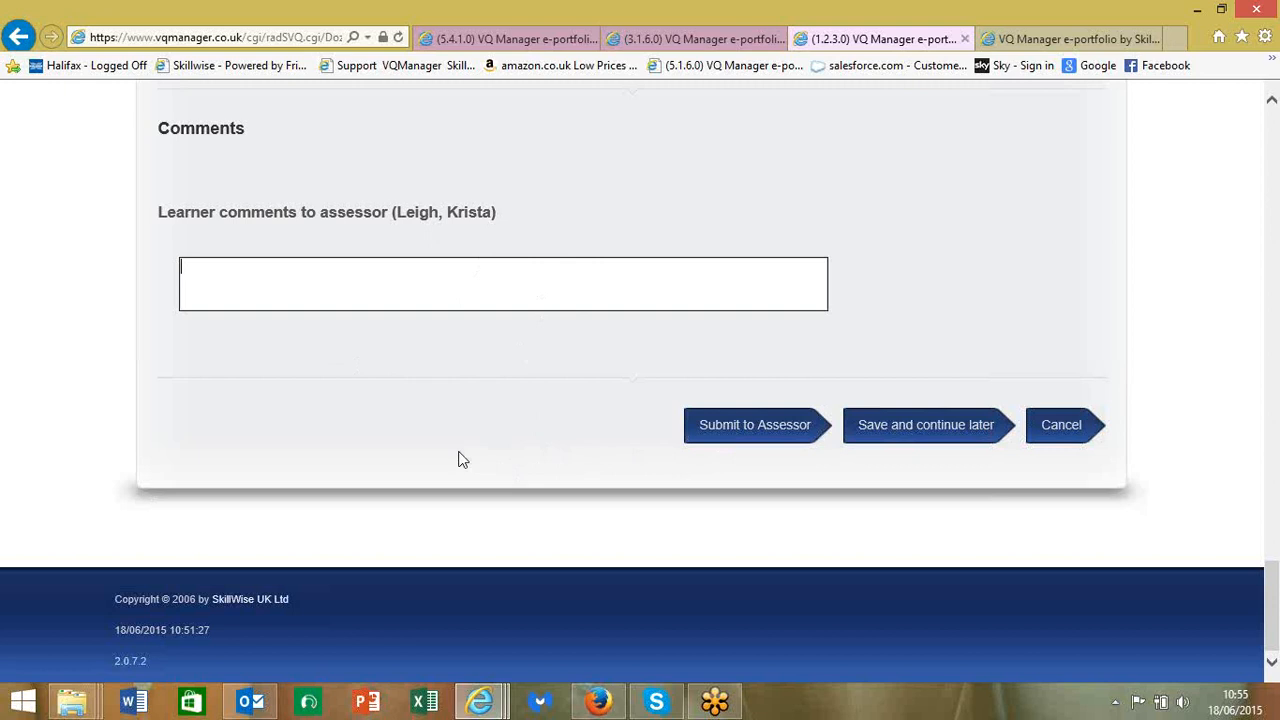
{"action": "left_click", "coordinate": [925, 437]}
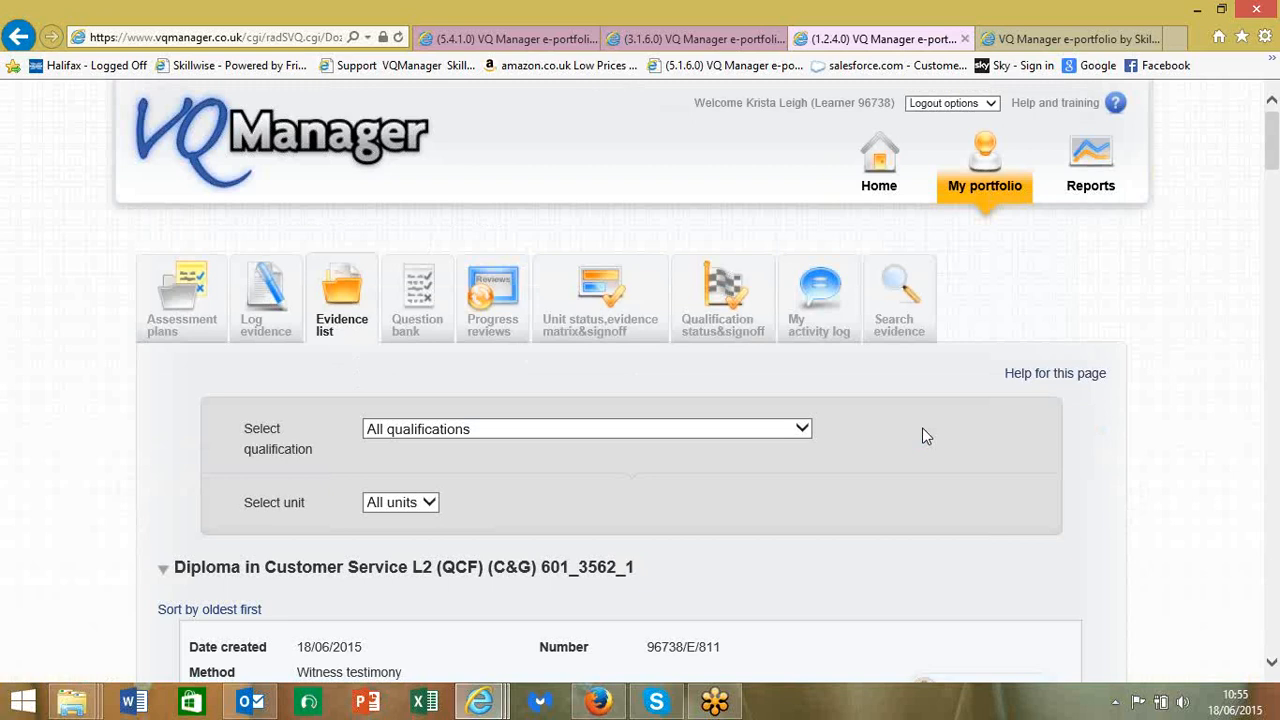
{"action": "scroll", "coordinate": [923, 427], "scroll_direction": "down", "scroll_amount": 1}
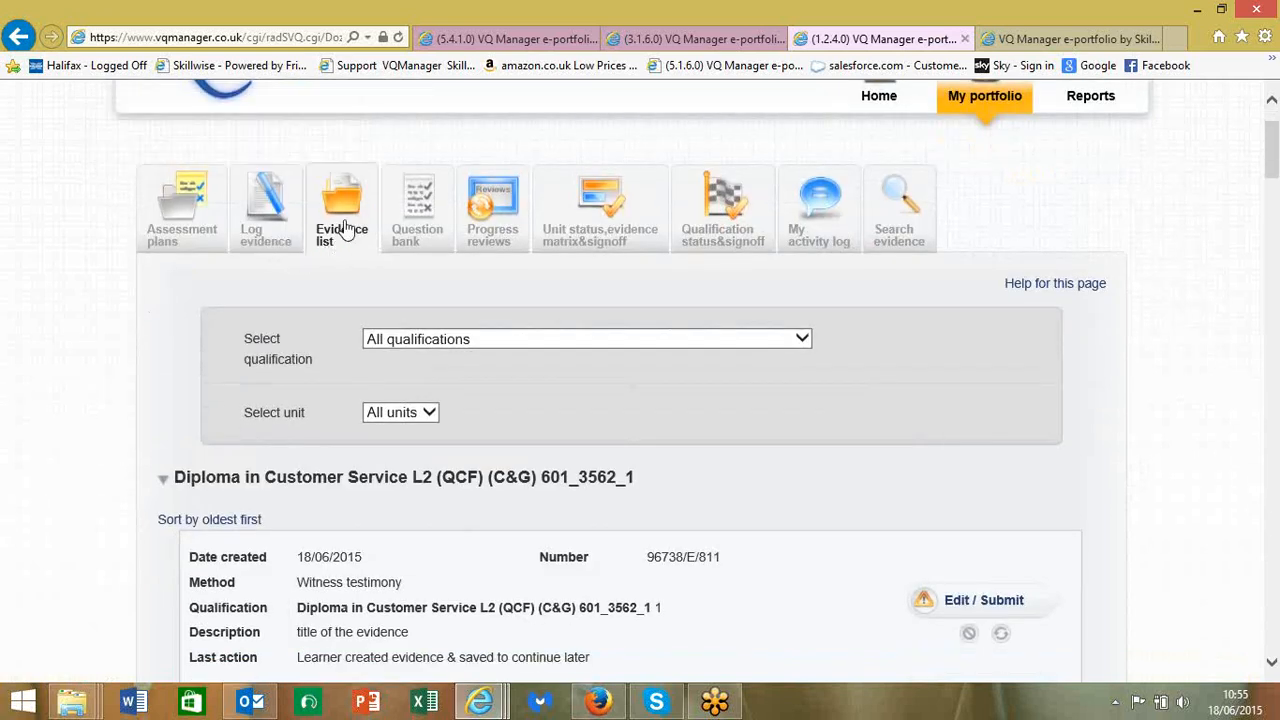
{"action": "scroll", "coordinate": [400, 320], "scroll_direction": "down", "scroll_amount": 3}
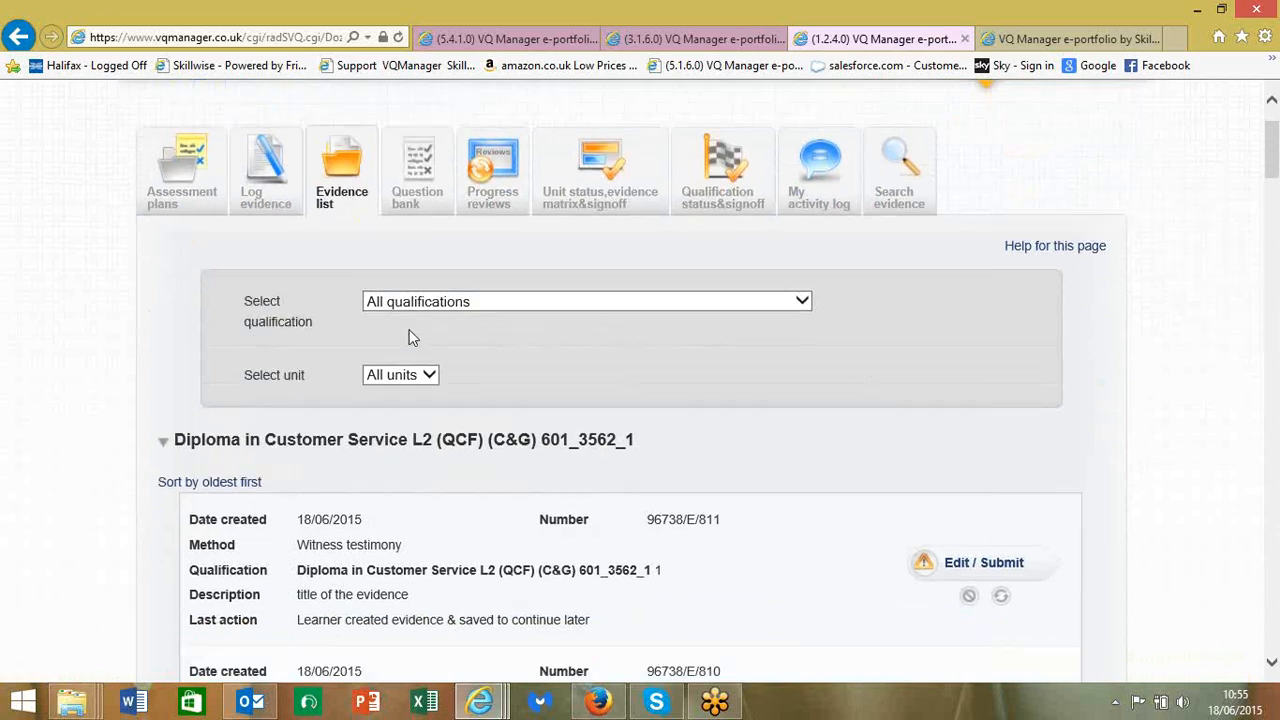
{"action": "scroll", "coordinate": [410, 330], "scroll_direction": "down", "scroll_amount": 6}
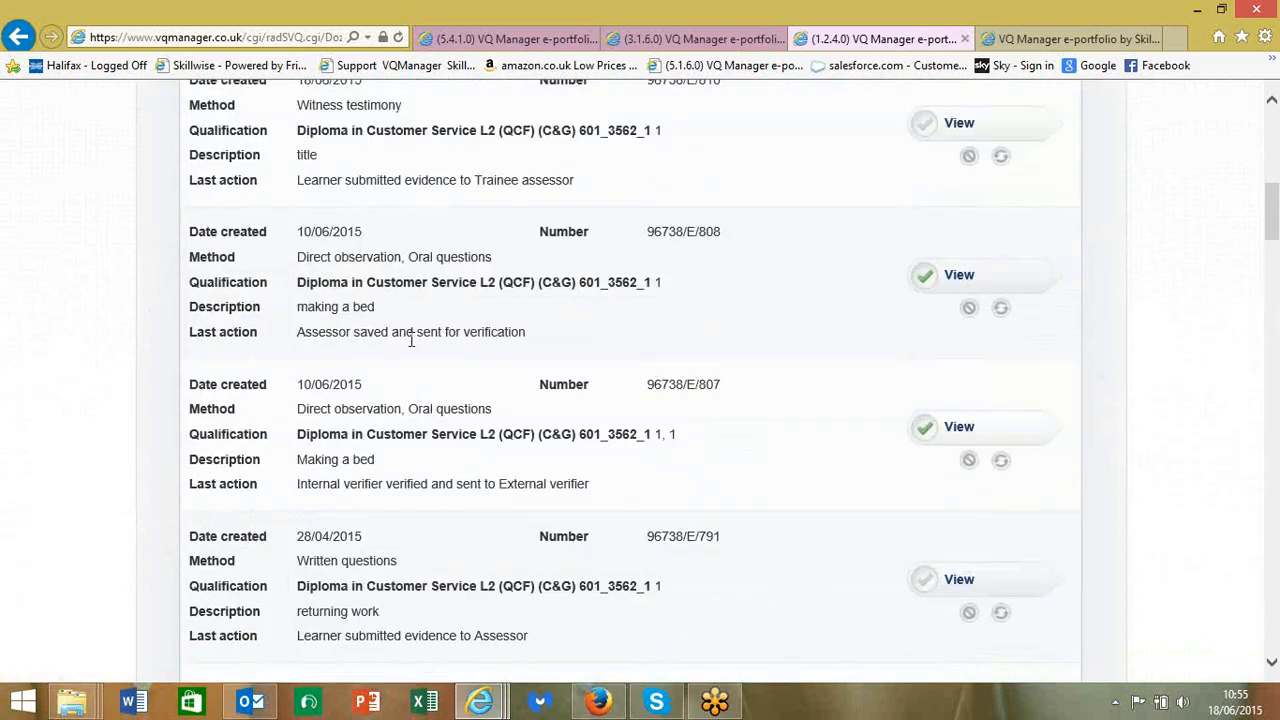
{"action": "scroll", "coordinate": [413, 340], "scroll_direction": "down", "scroll_amount": 3}
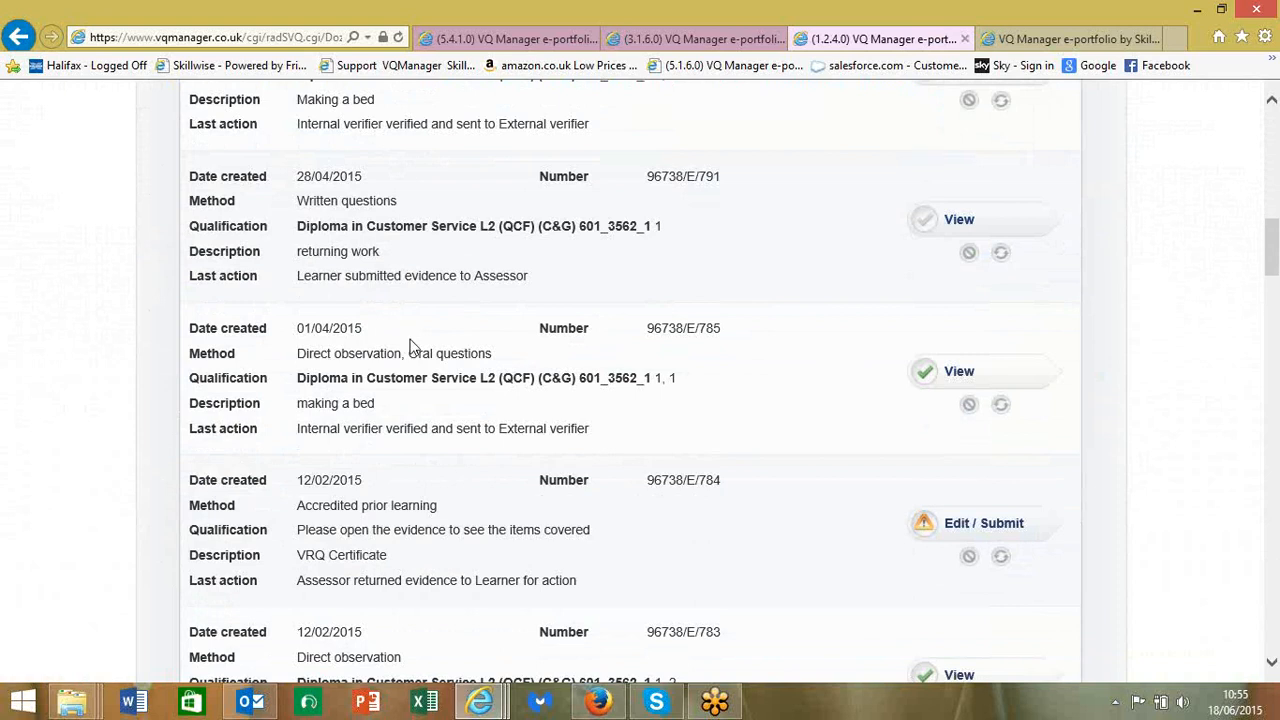
{"action": "scroll", "coordinate": [411, 339], "scroll_direction": "up", "scroll_amount": 3}
{"action": "scroll", "coordinate": [411, 340], "scroll_direction": "up", "scroll_amount": 9}
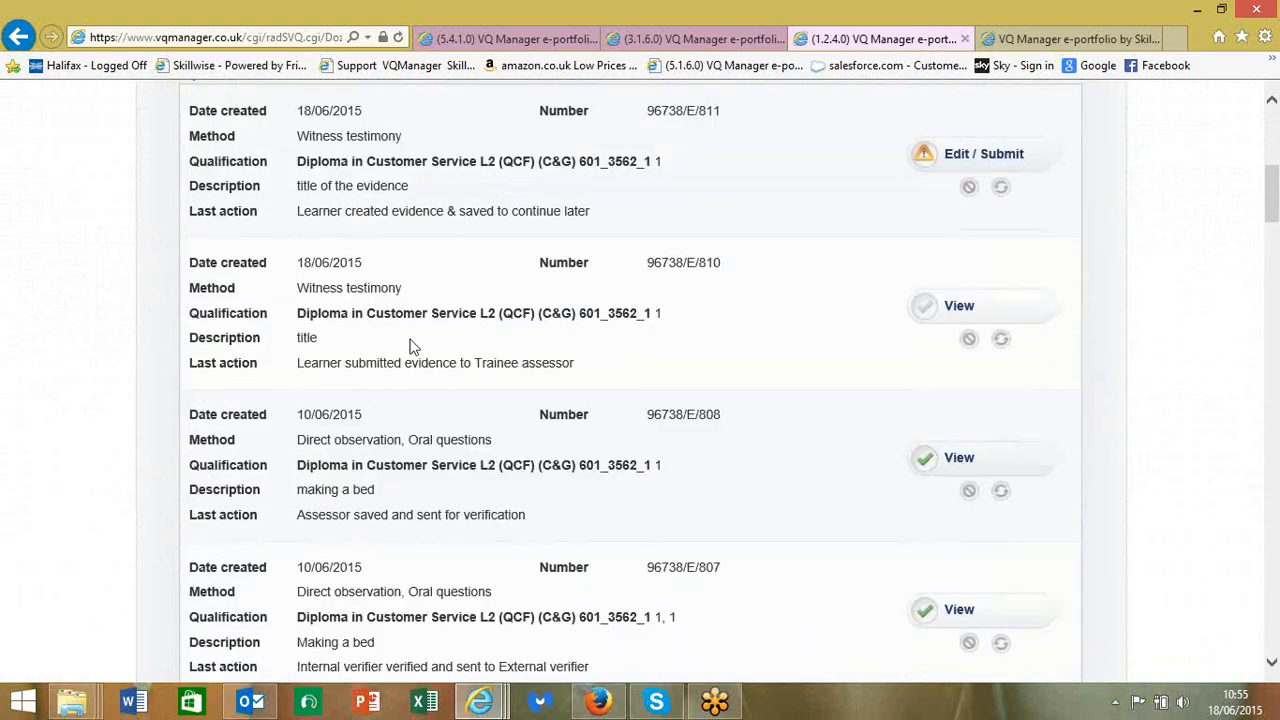
{"action": "scroll", "coordinate": [413, 346], "scroll_direction": "up", "scroll_amount": 3}
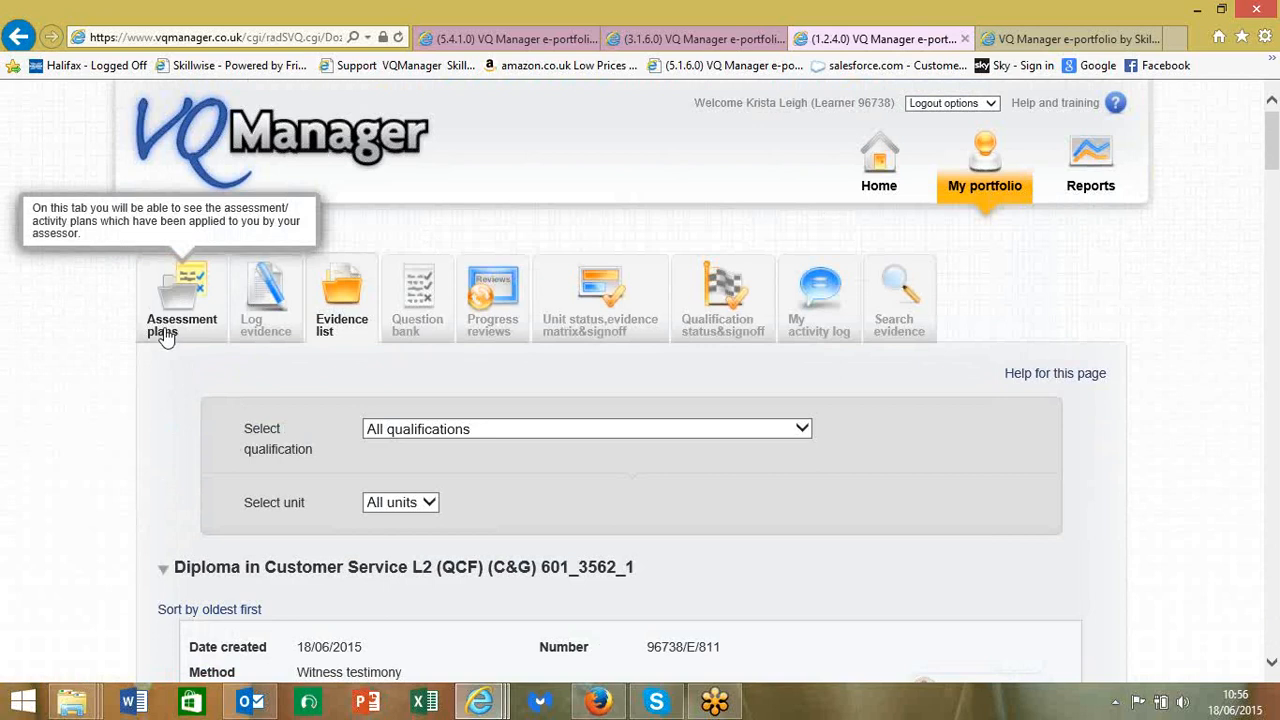
- Show Unit 202 Understand customers' evidence matrix, where 'making a bed' meets criteria 1.1–1.4
{"action": "left_click", "coordinate": [588, 335]}
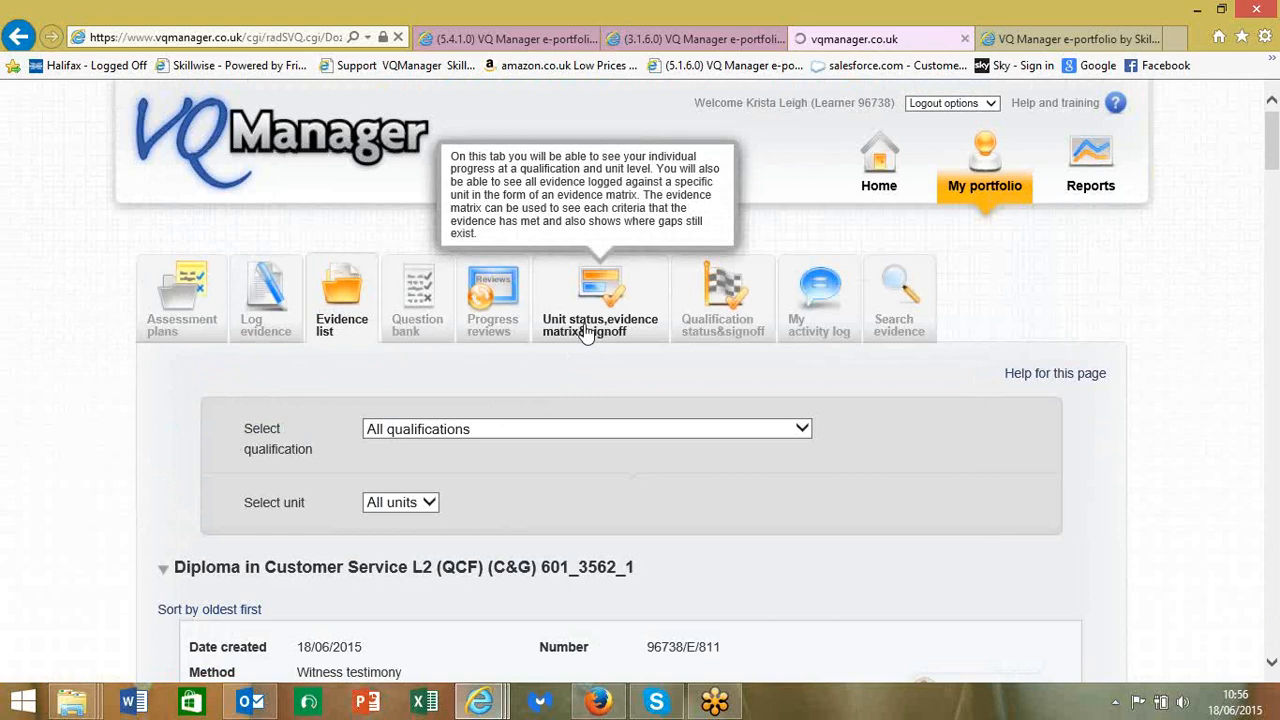
{"action": "scroll", "coordinate": [615, 348], "scroll_direction": "down", "scroll_amount": 5}
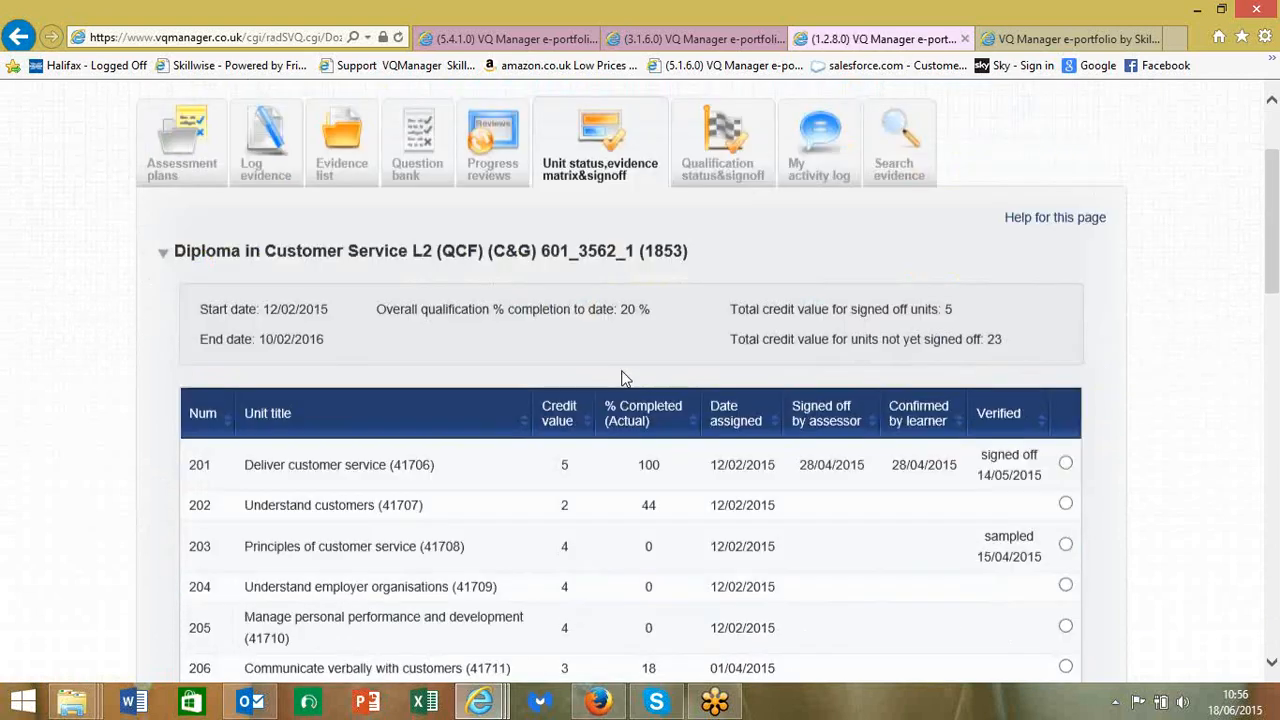
{"action": "left_click", "coordinate": [1066, 120]}
{"action": "scroll", "coordinate": [1001, 290], "scroll_direction": "down", "scroll_amount": 1}
{"action": "scroll", "coordinate": [886, 486], "scroll_direction": "down", "scroll_amount": 10}
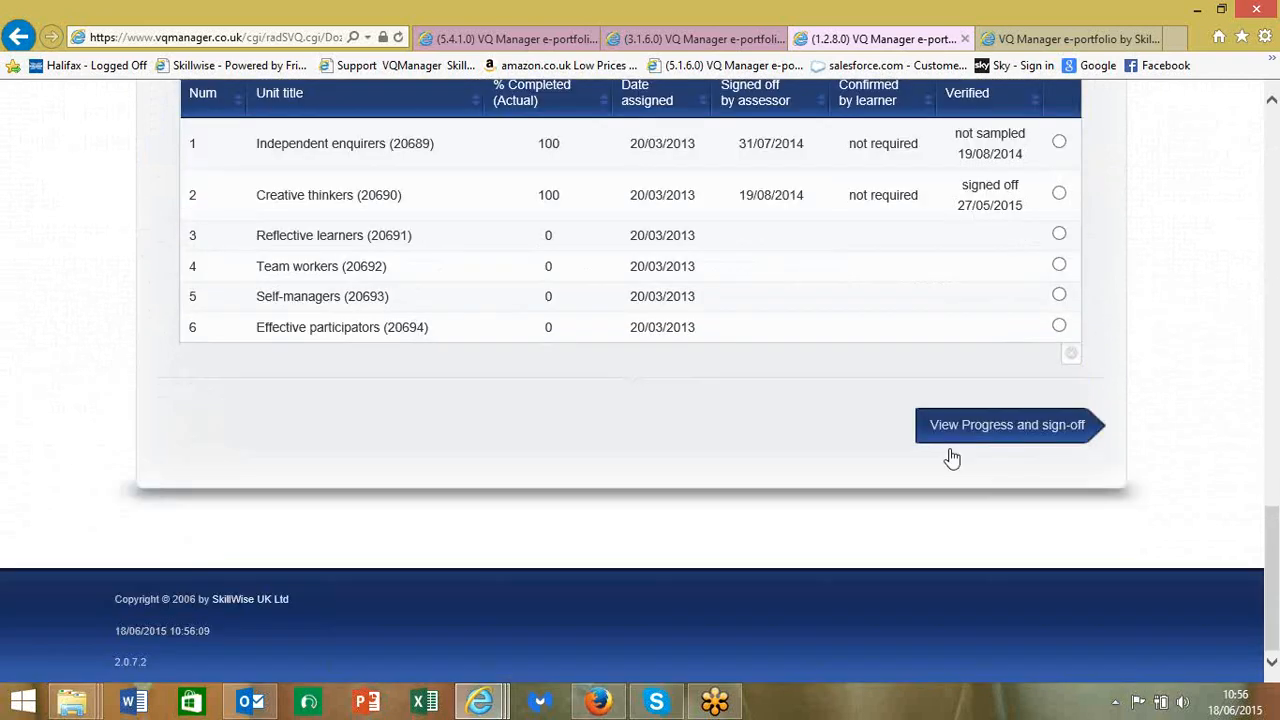
{"action": "left_click", "coordinate": [950, 452]}
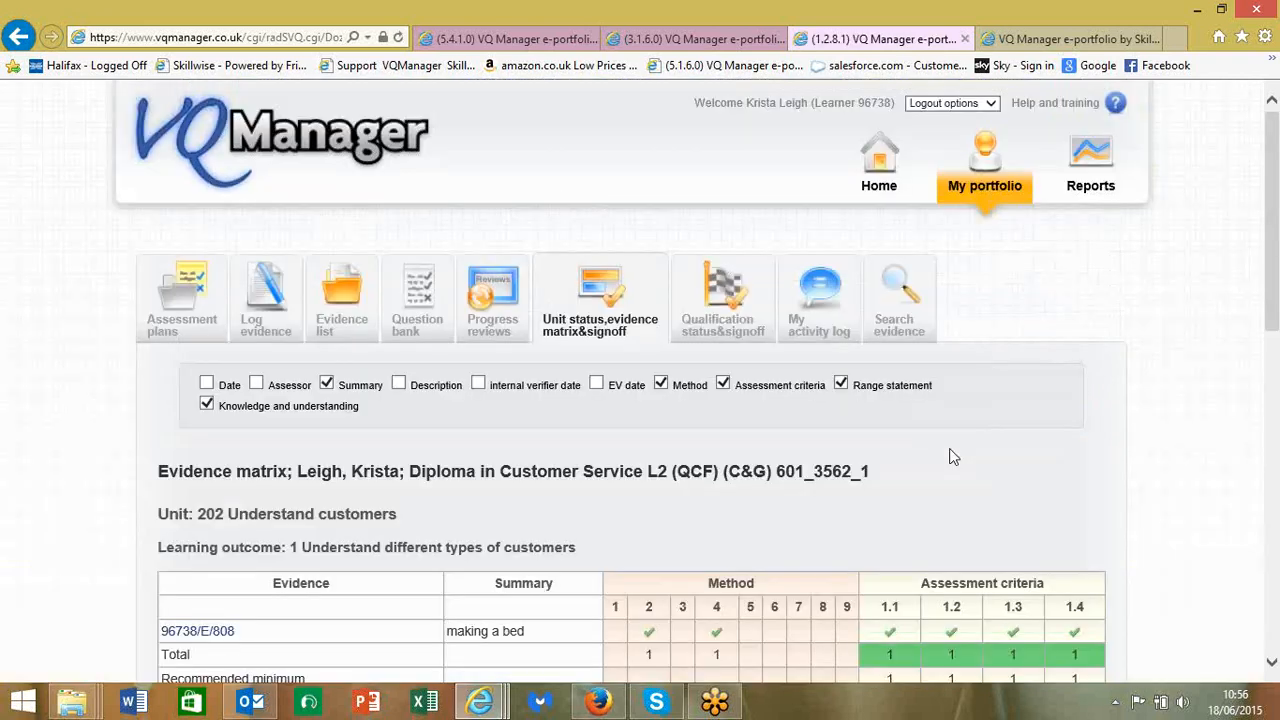
{"action": "scroll", "coordinate": [952, 457], "scroll_direction": "down", "scroll_amount": 3}
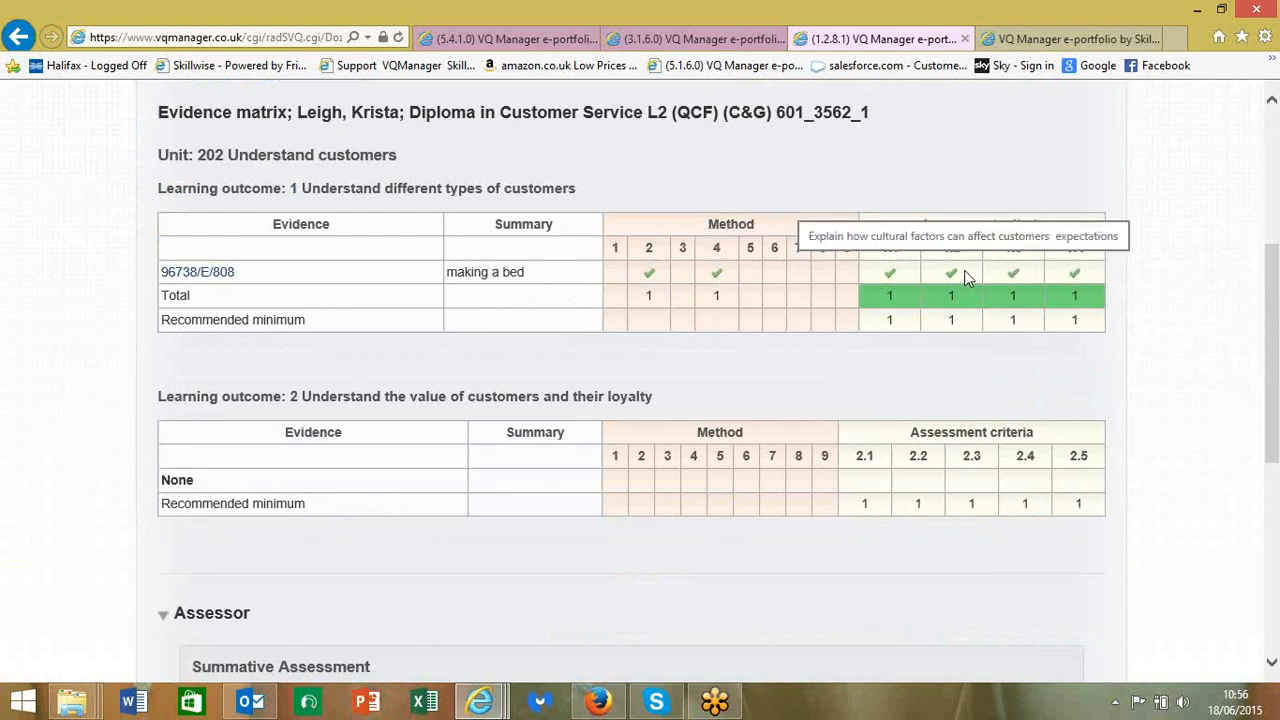
{"action": "scroll", "coordinate": [964, 270], "scroll_direction": "up", "scroll_amount": 4}
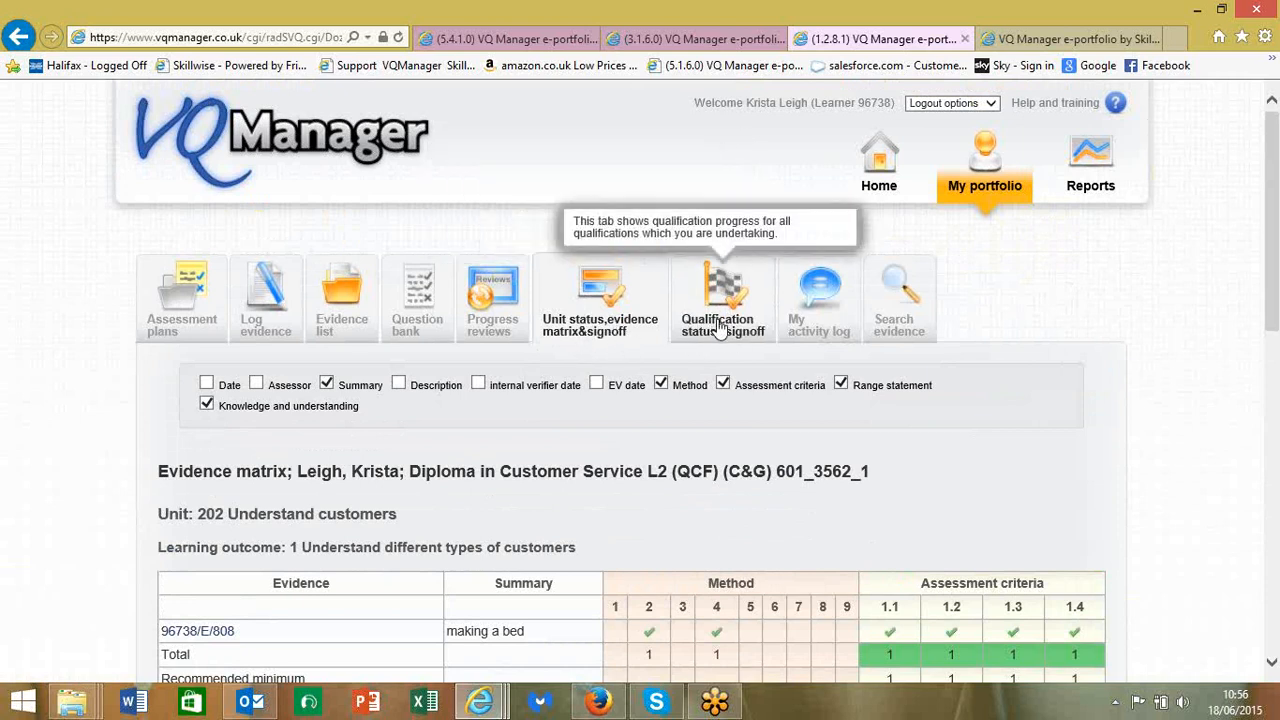
- Open My activity log and set a new log entry's category to Other
{"action": "left_click", "coordinate": [762, 330]}
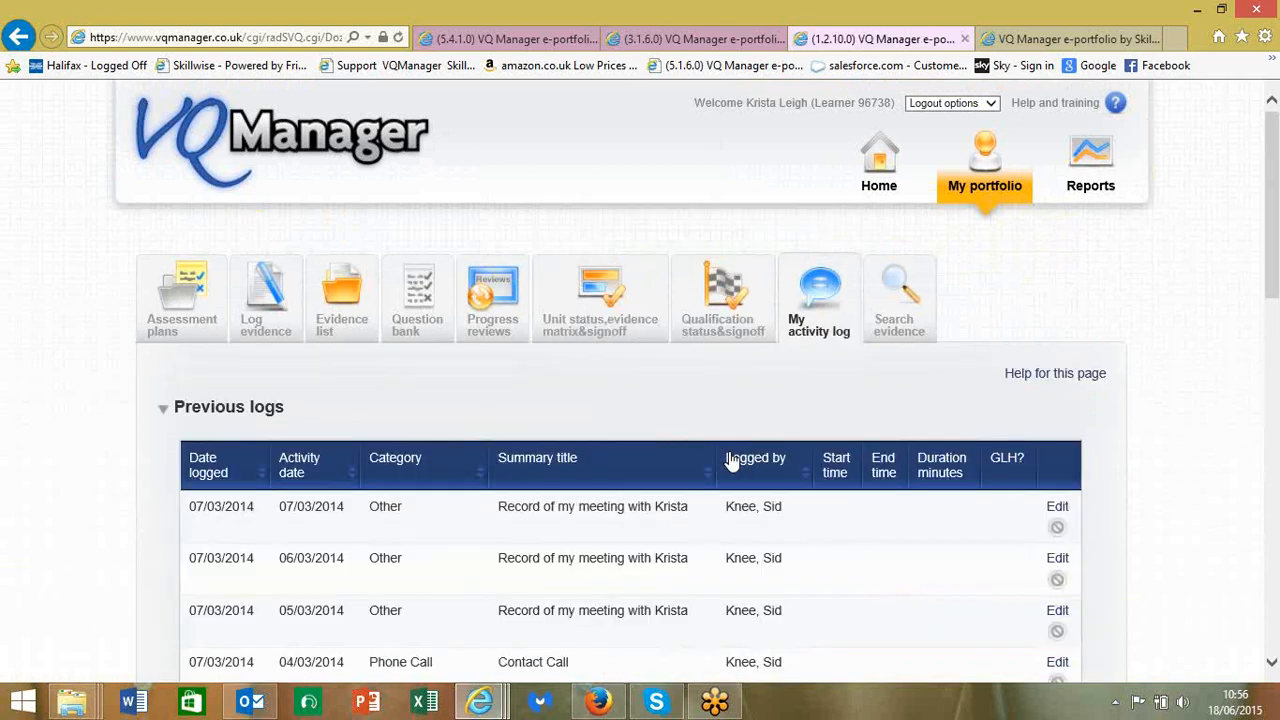
{"action": "scroll", "coordinate": [730, 459], "scroll_direction": "down", "scroll_amount": 3}
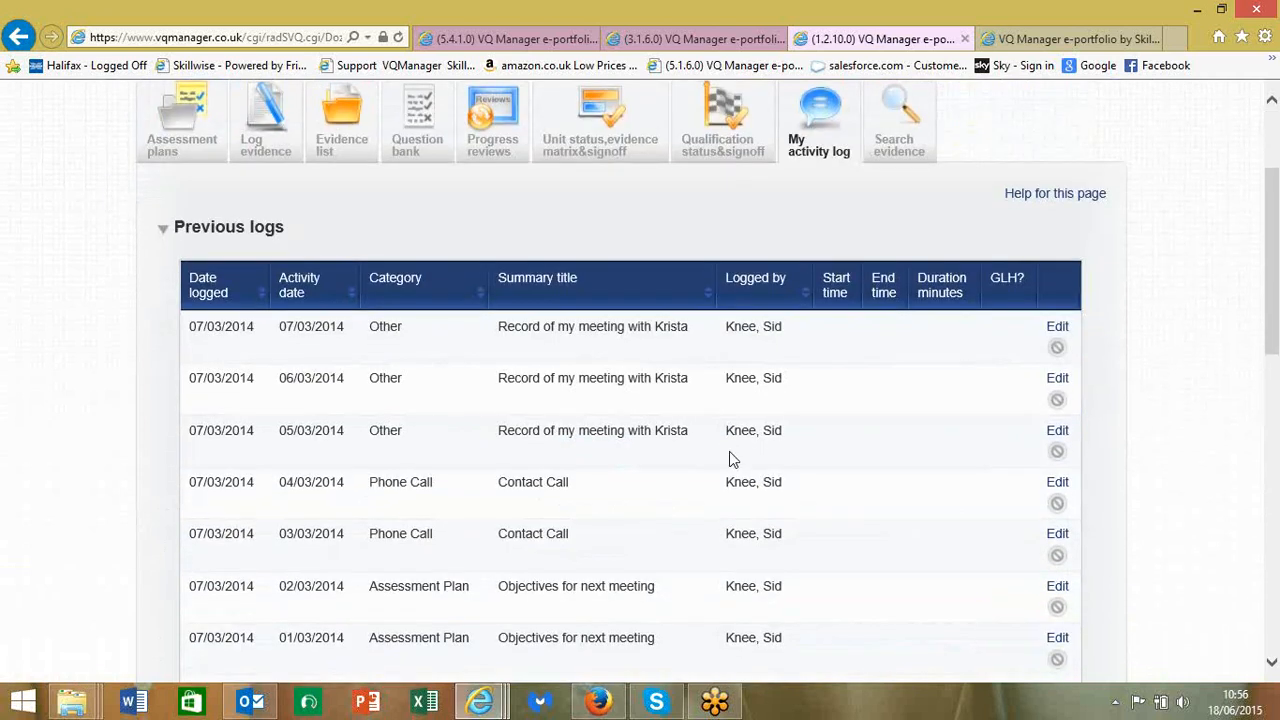
{"action": "scroll", "coordinate": [729, 458], "scroll_direction": "down", "scroll_amount": 10}
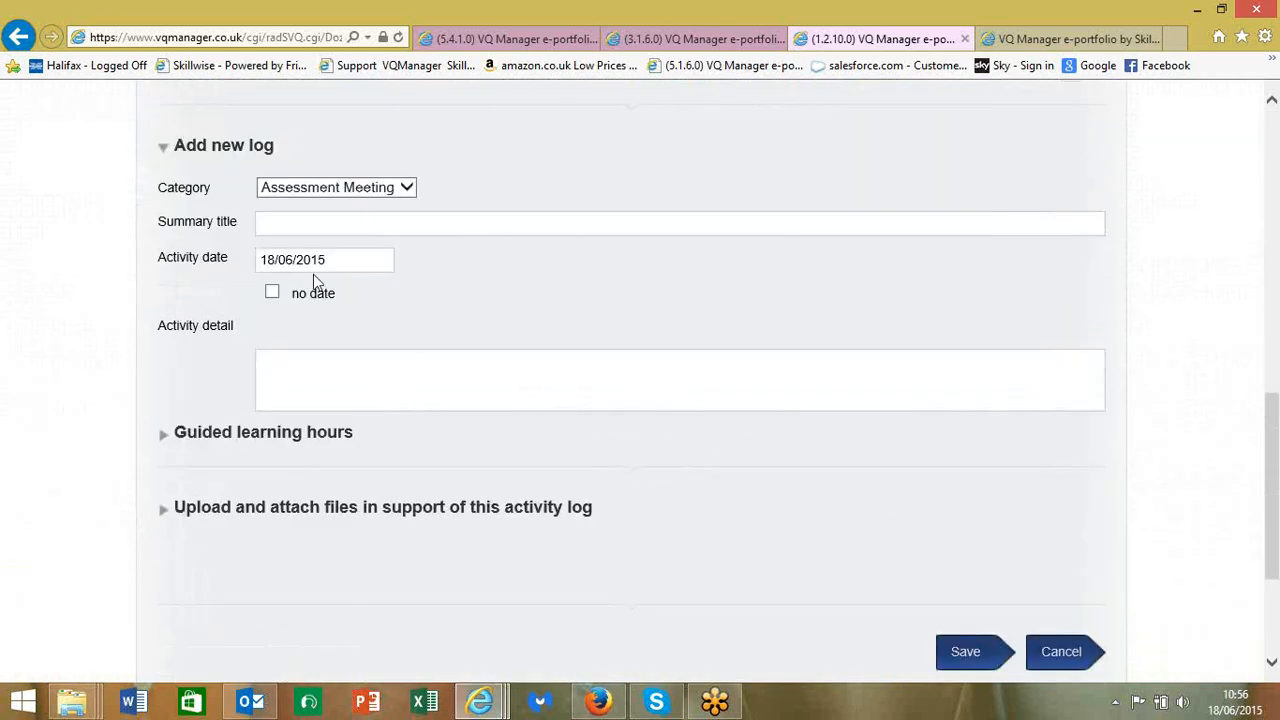
{"action": "left_click", "coordinate": [408, 190]}
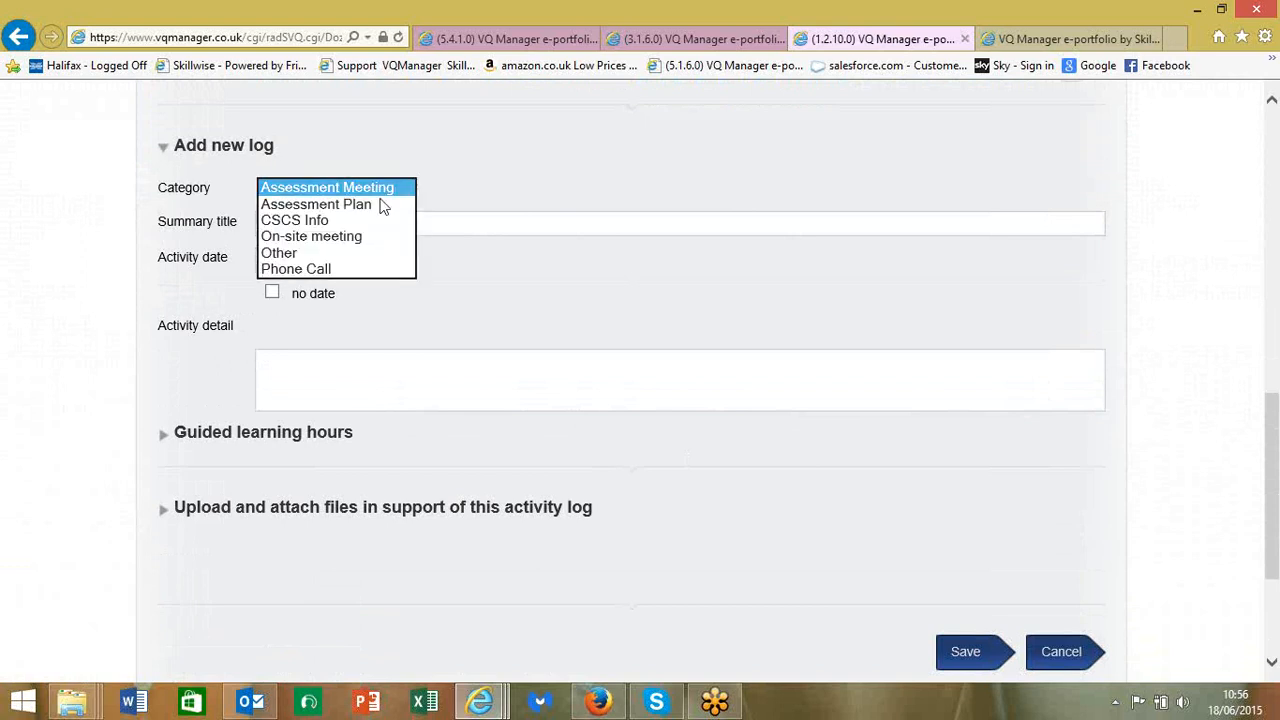
{"action": "left_click", "coordinate": [285, 253]}
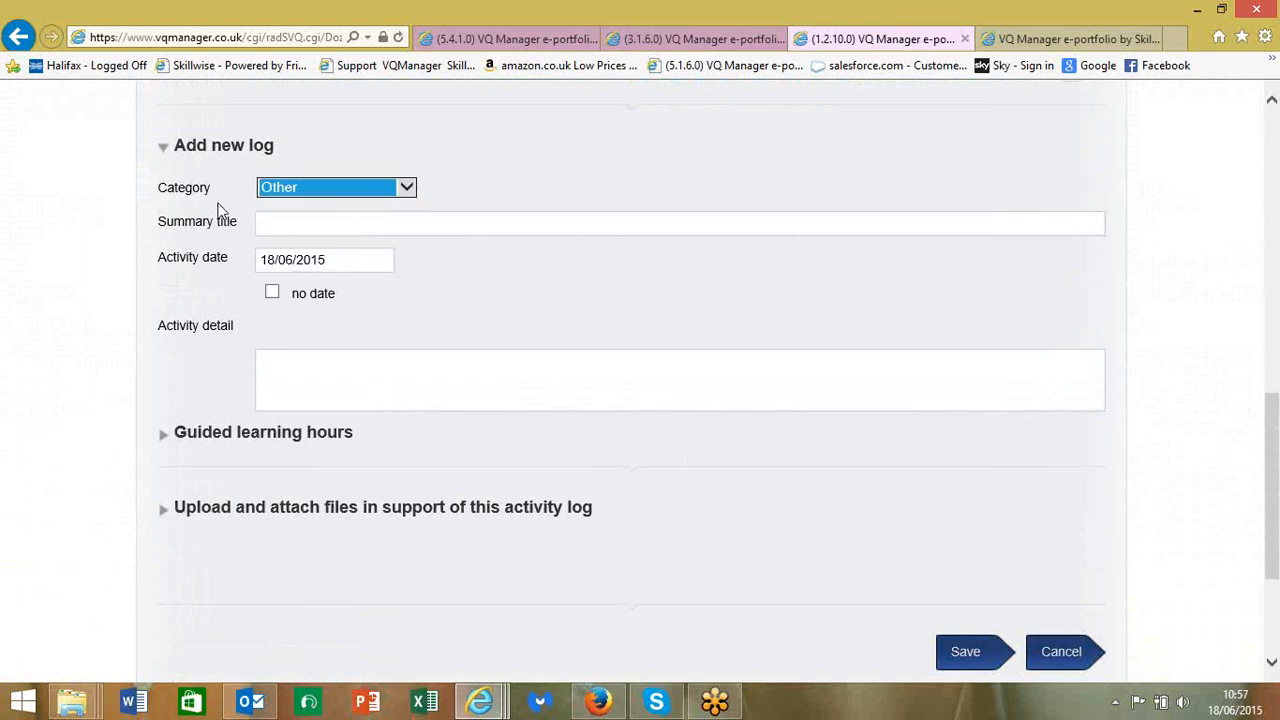
- Date the entry 21/06/2015 and expand its activity detail and file upload areas
{"action": "left_click", "coordinate": [295, 222]}
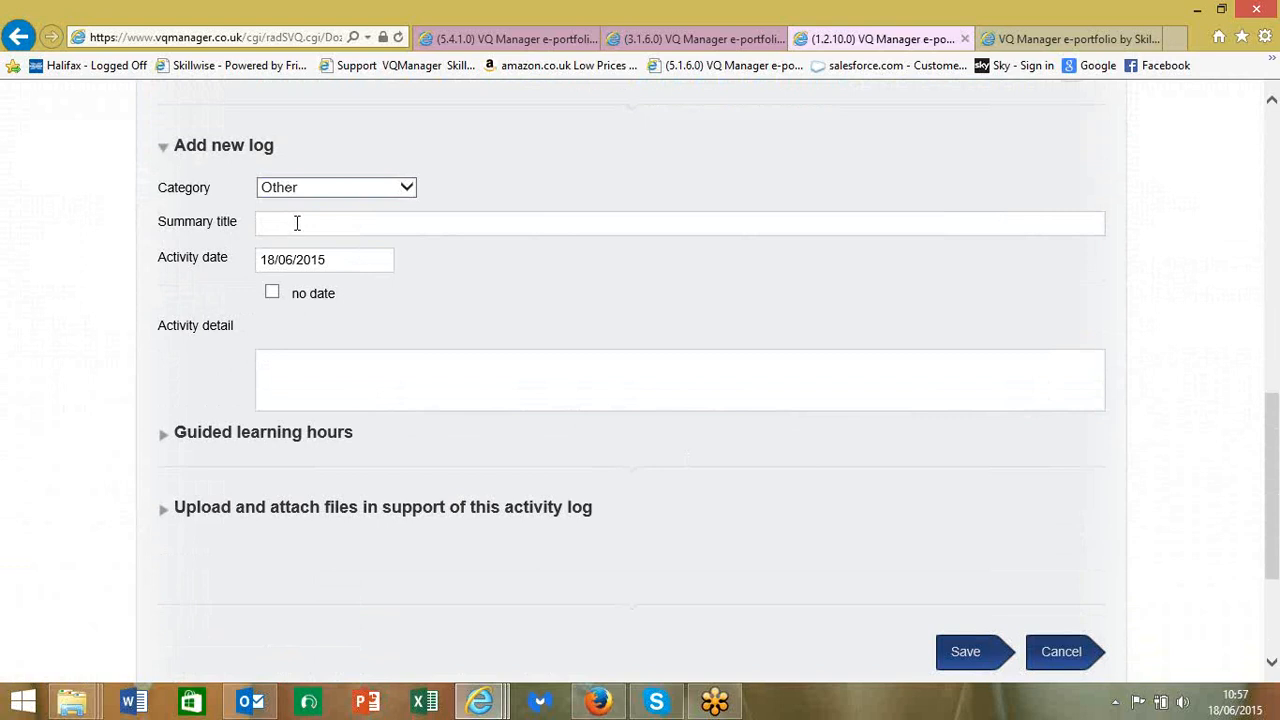
{"action": "left_click", "coordinate": [358, 266]}
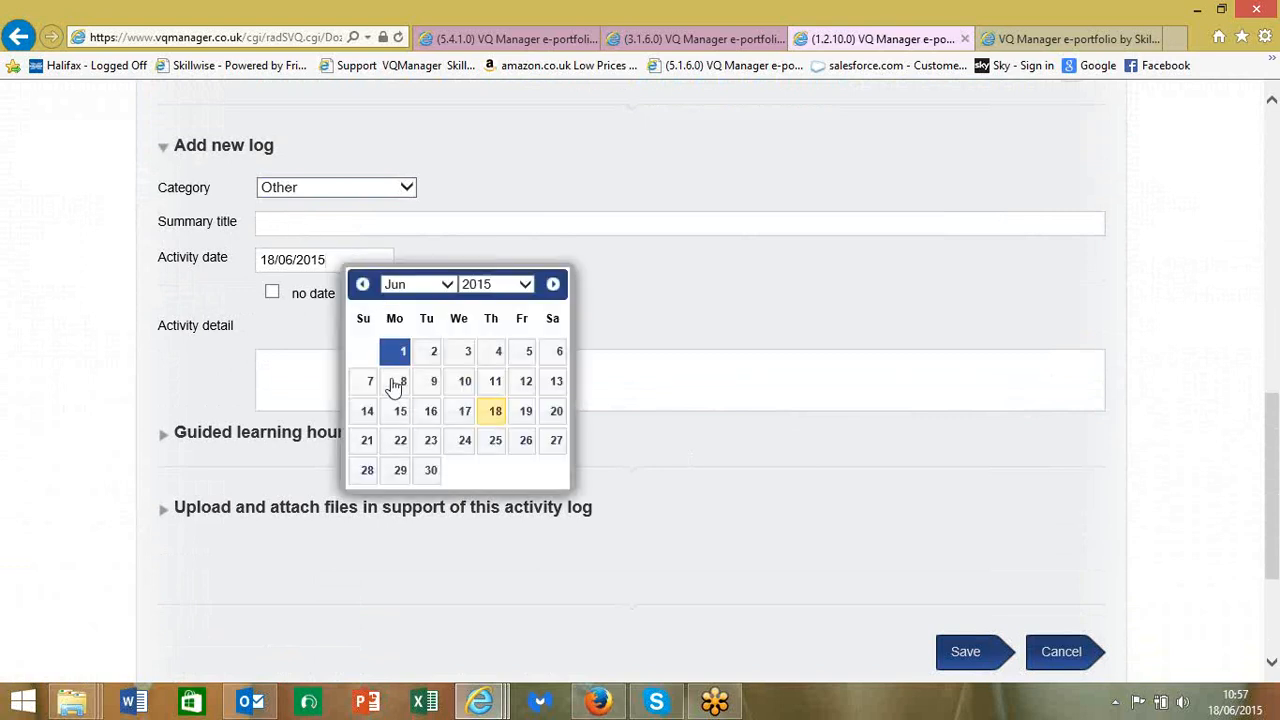
{"action": "left_click", "coordinate": [367, 440]}
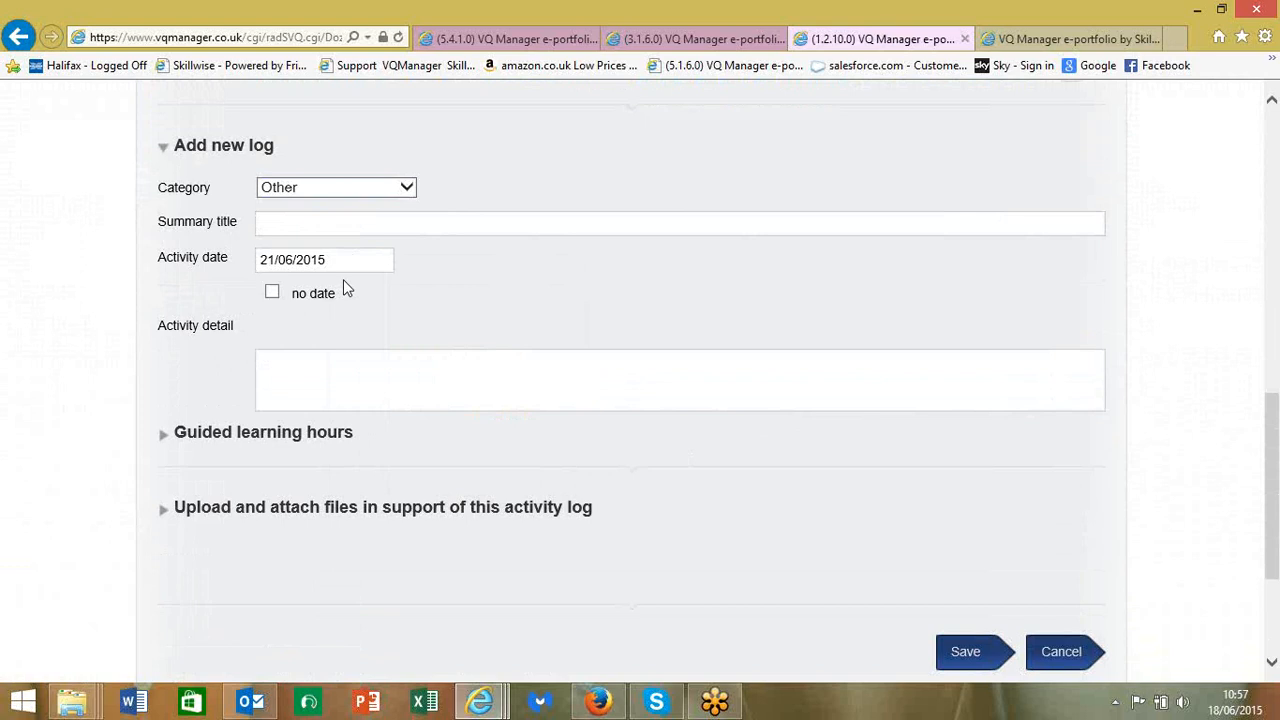
{"action": "left_click", "coordinate": [291, 370]}
{"action": "left_click", "coordinate": [213, 507]}
- Go back to the learner's home page showing the To do list of evidence requiring action
{"action": "scroll", "coordinate": [211, 505], "scroll_direction": "down", "scroll_amount": 3}
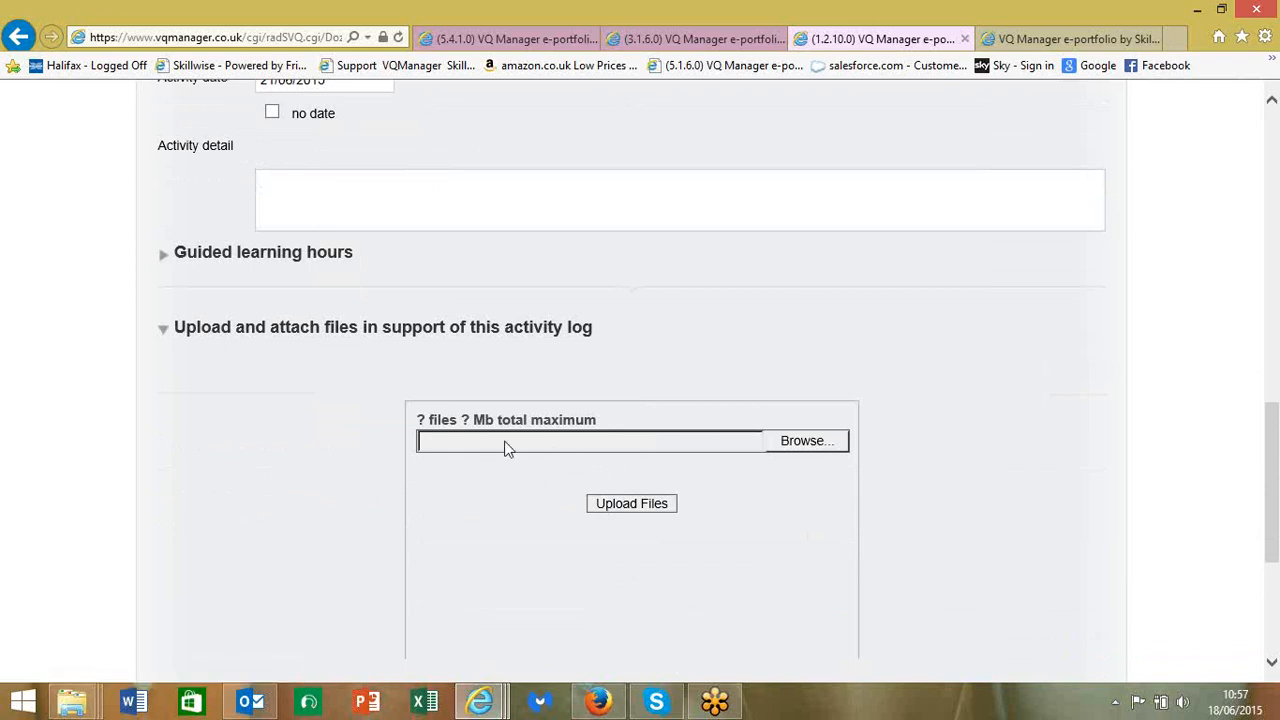
{"action": "scroll", "coordinate": [160, 455], "scroll_direction": "up", "scroll_amount": 5}
{"action": "scroll", "coordinate": [163, 457], "scroll_direction": "up", "scroll_amount": 10}
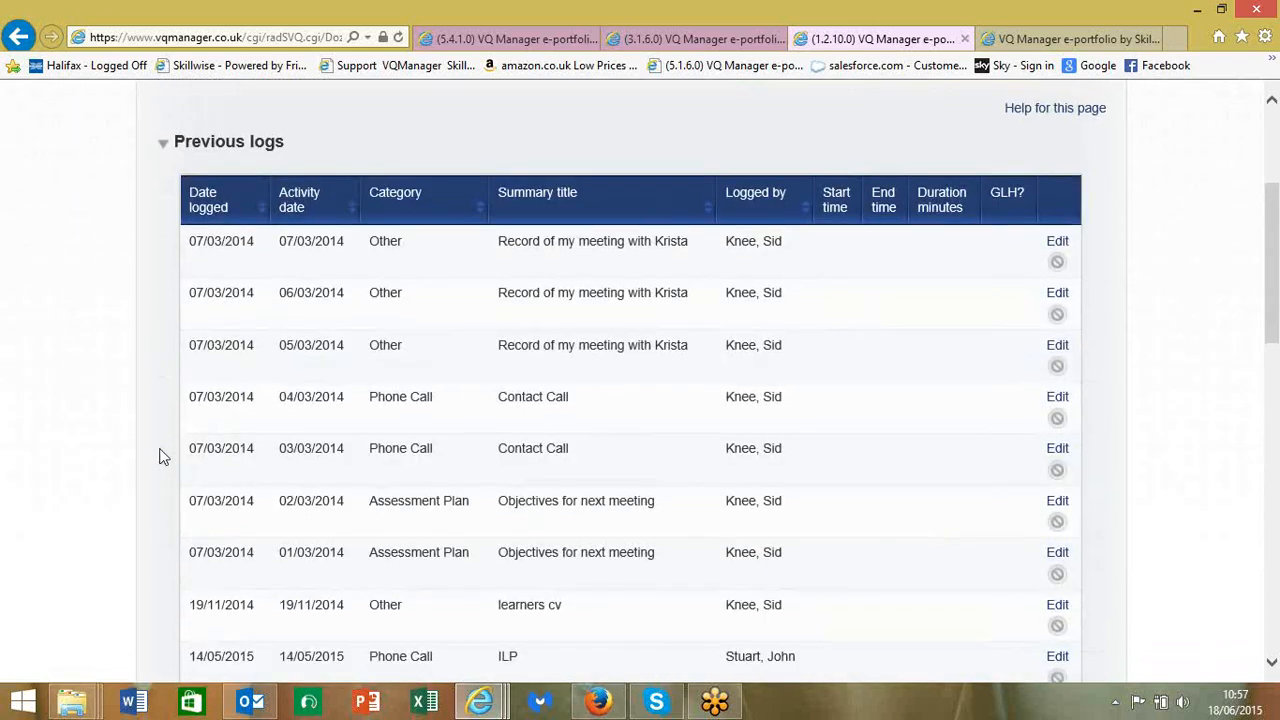
{"action": "scroll", "coordinate": [163, 457], "scroll_direction": "up", "scroll_amount": 2}
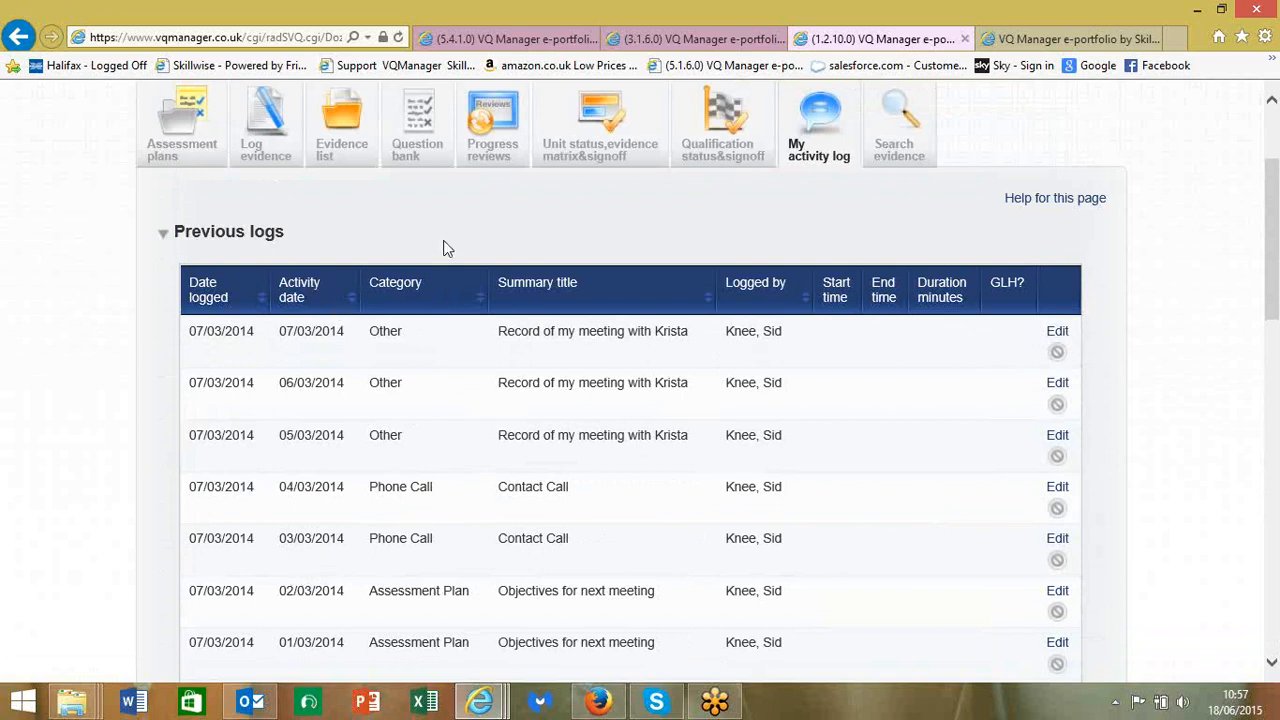
{"action": "scroll", "coordinate": [445, 245], "scroll_direction": "up", "scroll_amount": 3}
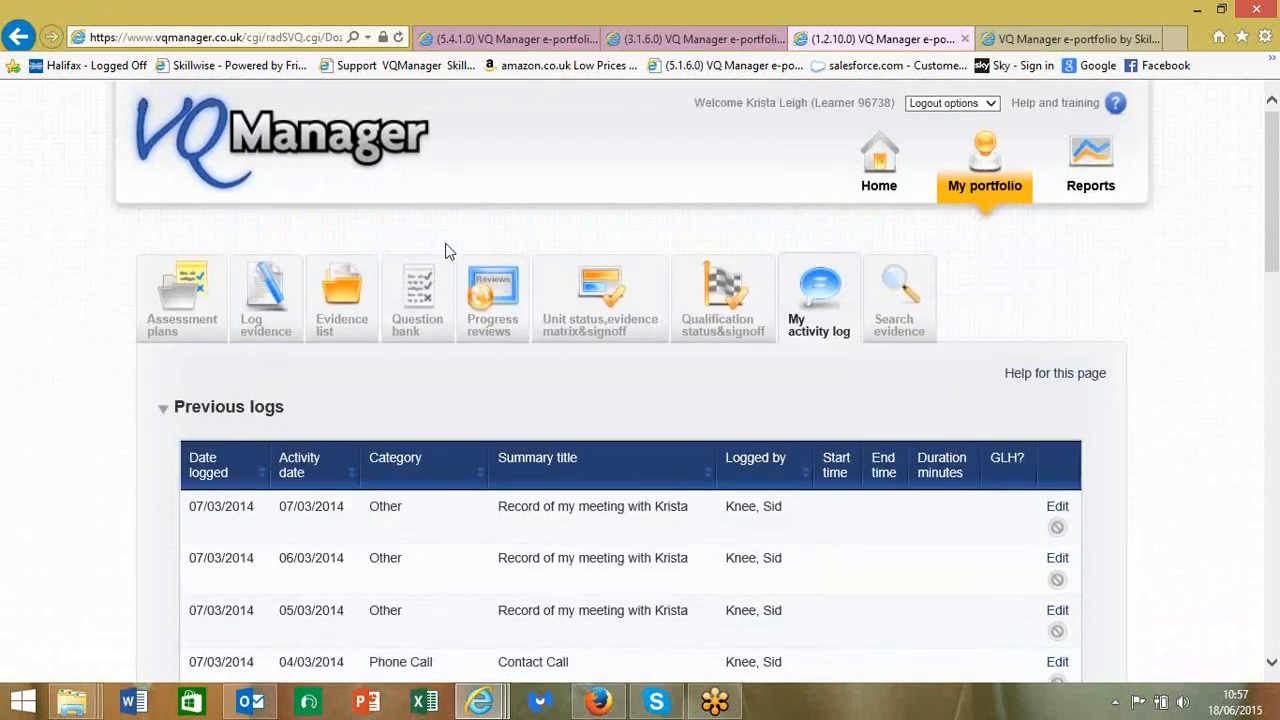
{"action": "left_click", "coordinate": [877, 192]}
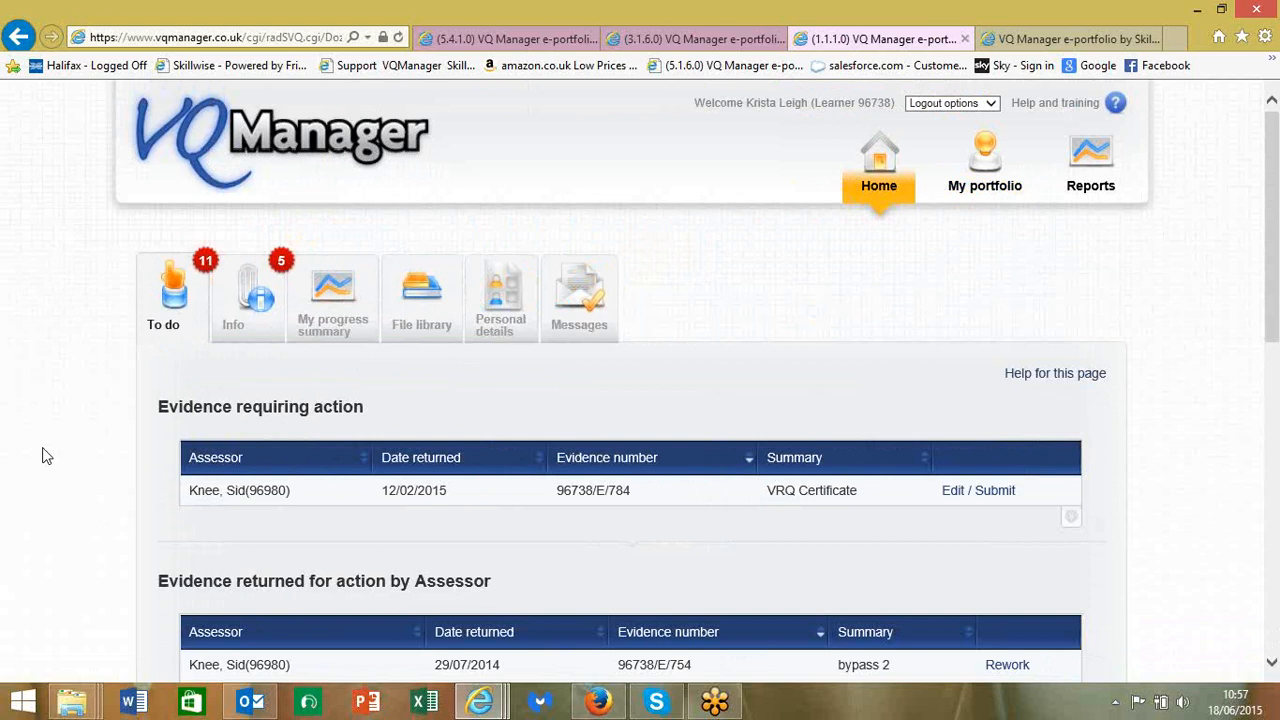
- Review the returned VRQ Certificate evidence 96738/E/784 form, then go back to the To do list
{"action": "scroll", "coordinate": [43, 452], "scroll_direction": "down", "scroll_amount": 3}
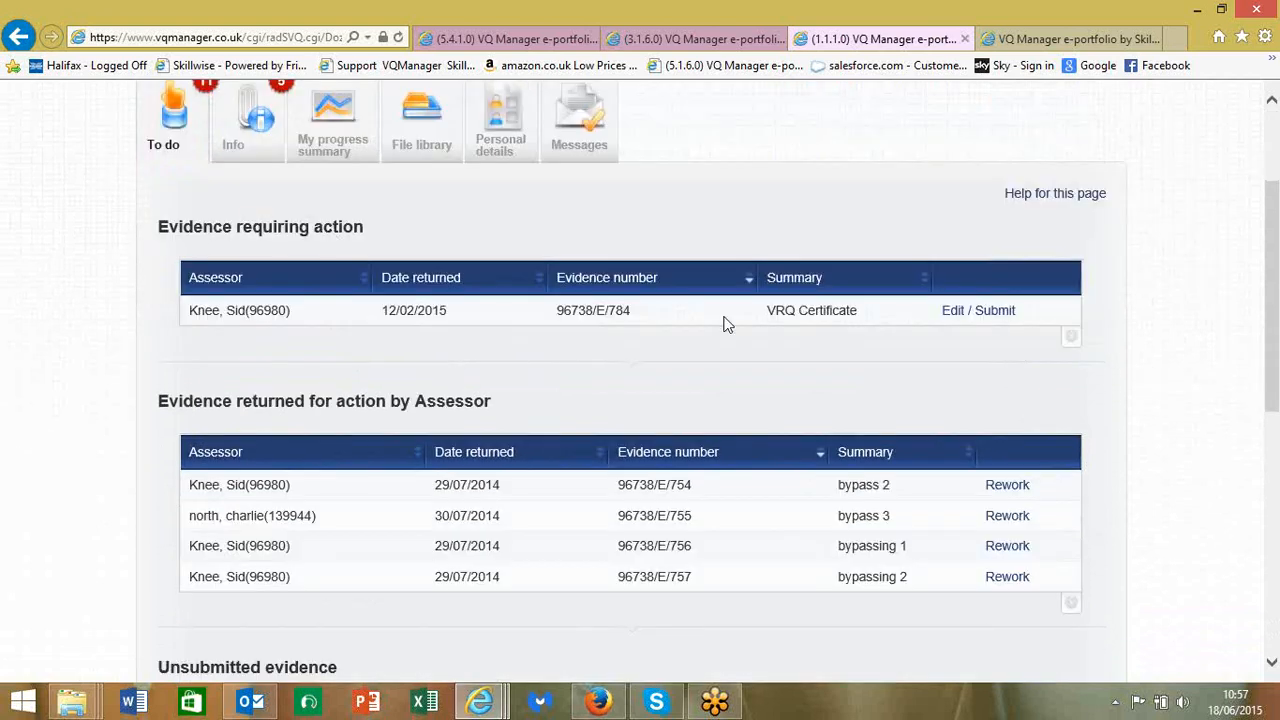
{"action": "left_click", "coordinate": [969, 318]}
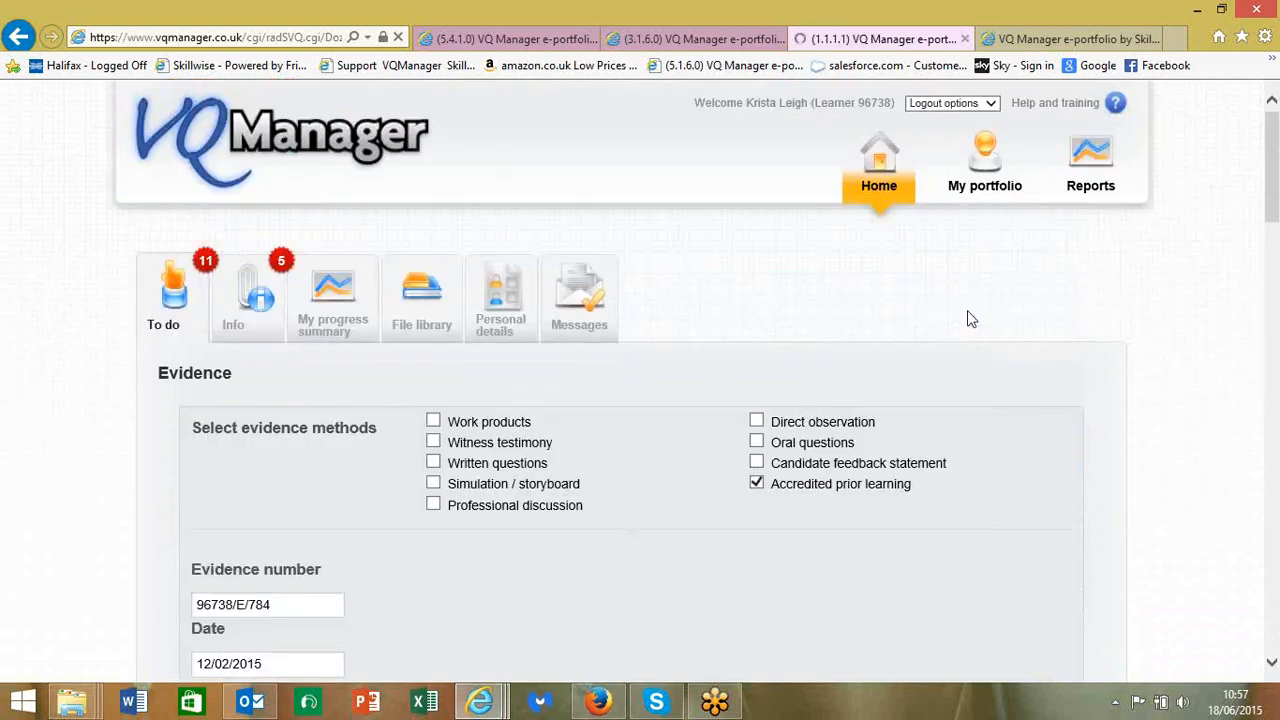
{"action": "scroll", "coordinate": [966, 316], "scroll_direction": "down", "scroll_amount": 5}
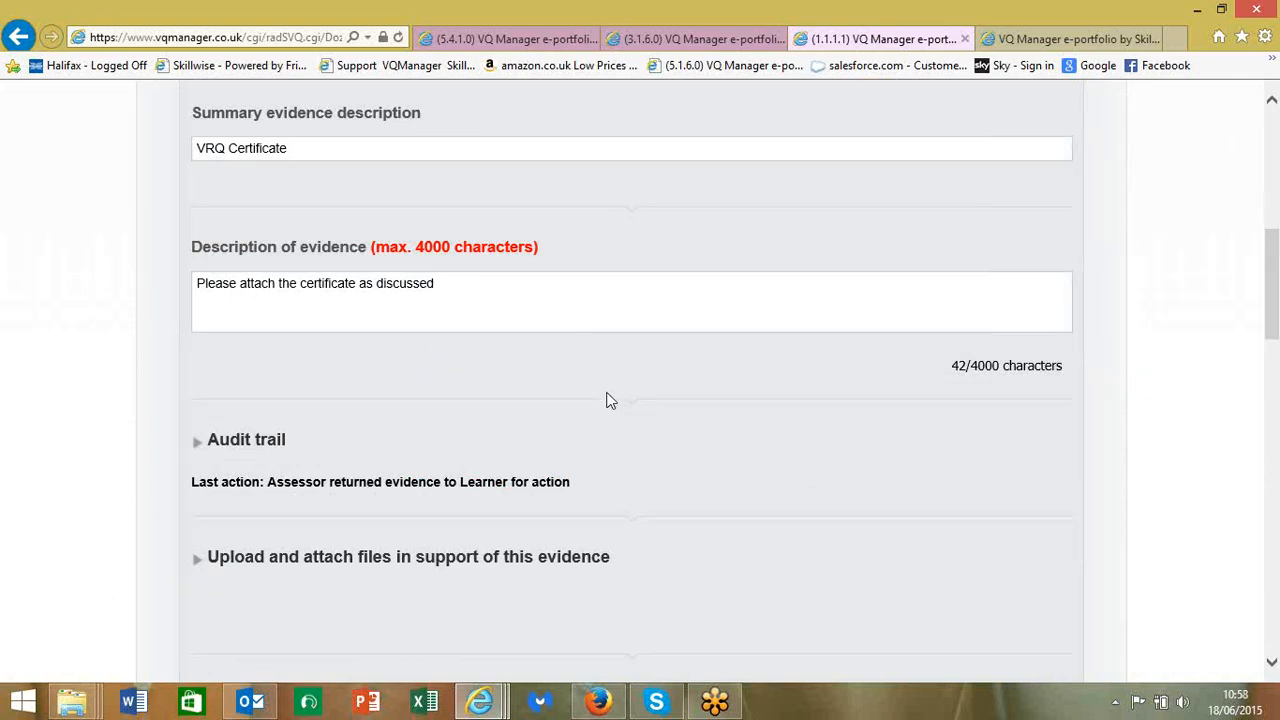
{"action": "scroll", "coordinate": [608, 400], "scroll_direction": "down", "scroll_amount": 2}
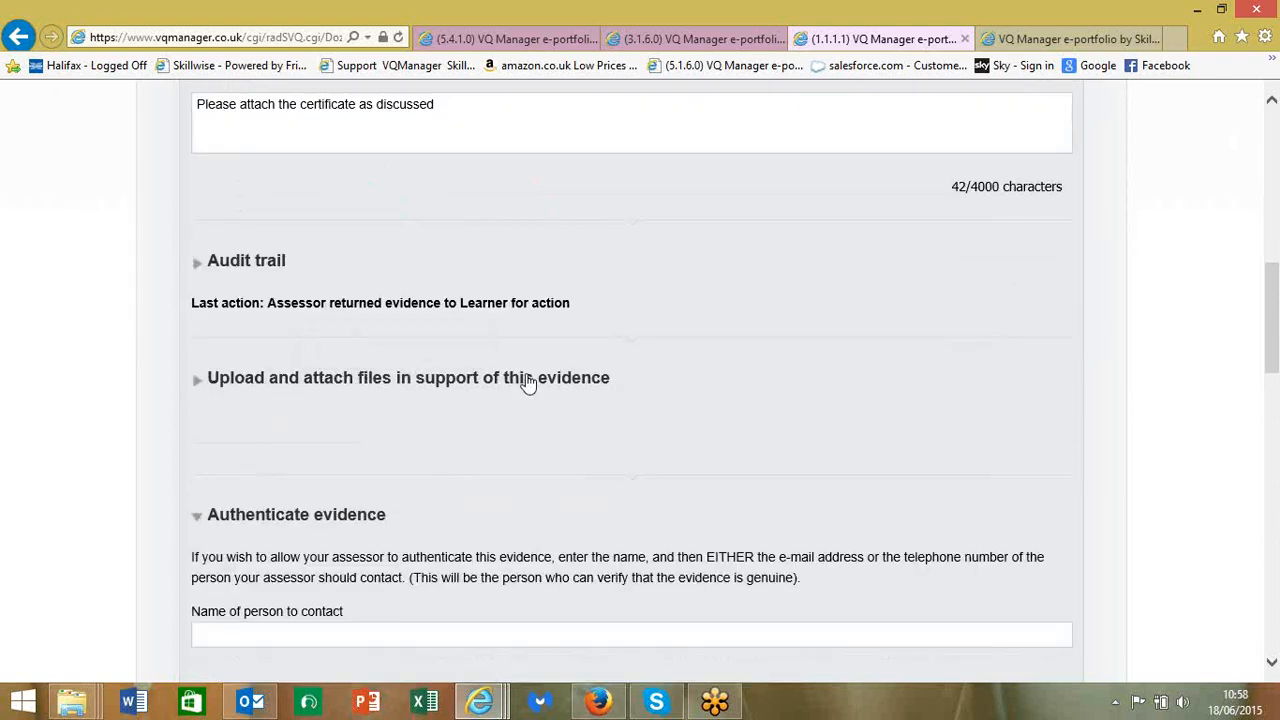
{"action": "scroll", "coordinate": [526, 380], "scroll_direction": "down", "scroll_amount": 7}
{"action": "scroll", "coordinate": [520, 387], "scroll_direction": "down", "scroll_amount": 6}
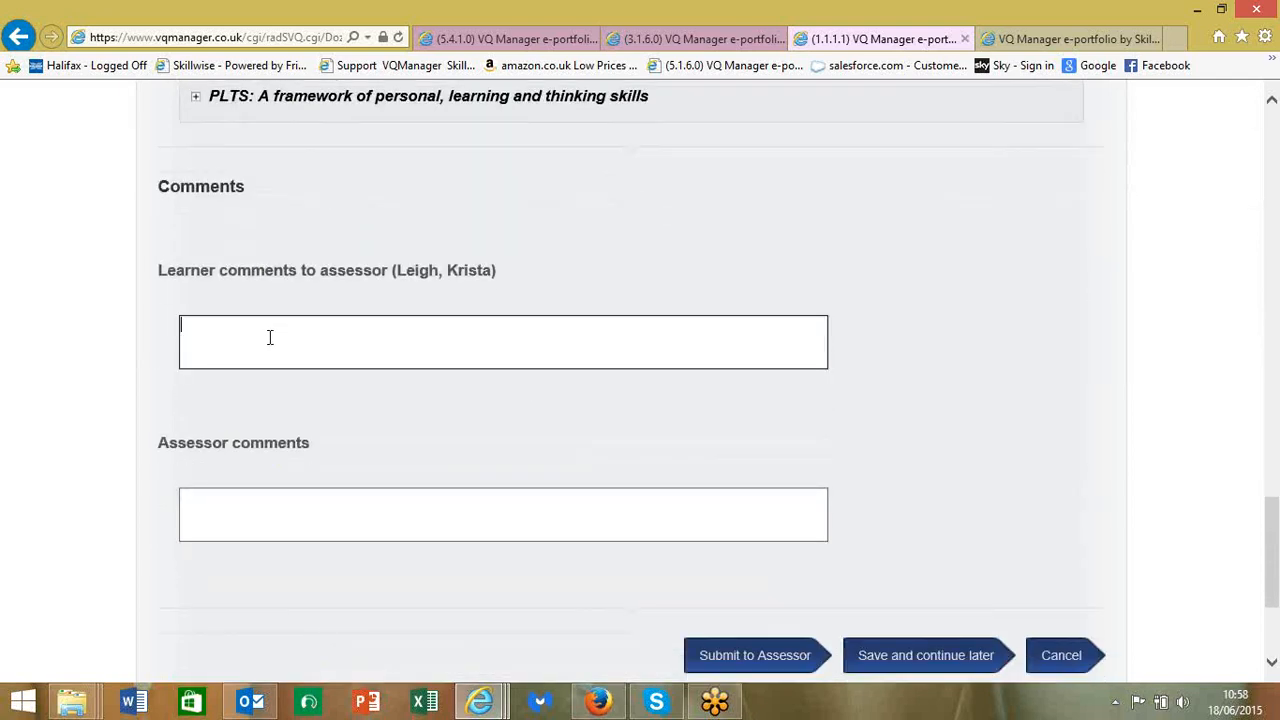
{"action": "scroll", "coordinate": [334, 348], "scroll_direction": "down", "scroll_amount": 2}
{"action": "scroll", "coordinate": [335, 349], "scroll_direction": "down", "scroll_amount": 1}
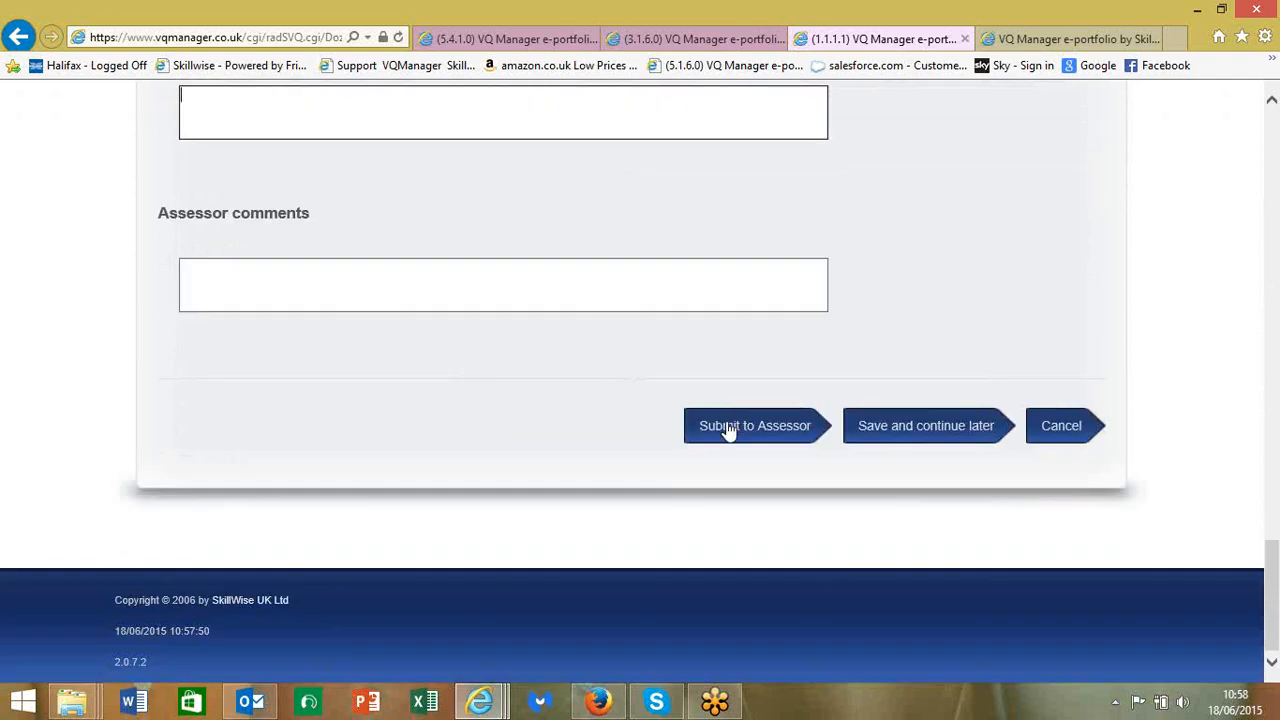
{"action": "scroll", "coordinate": [728, 430], "scroll_direction": "up", "scroll_amount": 12}
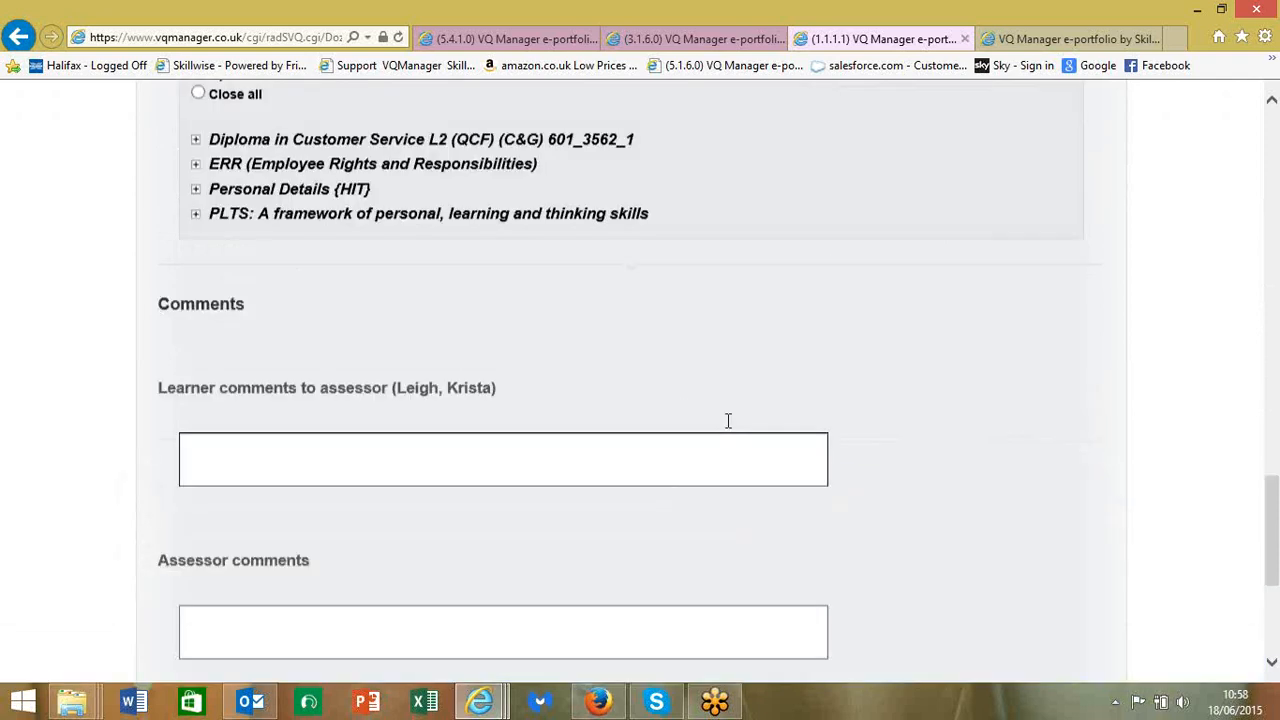
{"action": "scroll", "coordinate": [727, 420], "scroll_direction": "up", "scroll_amount": 10}
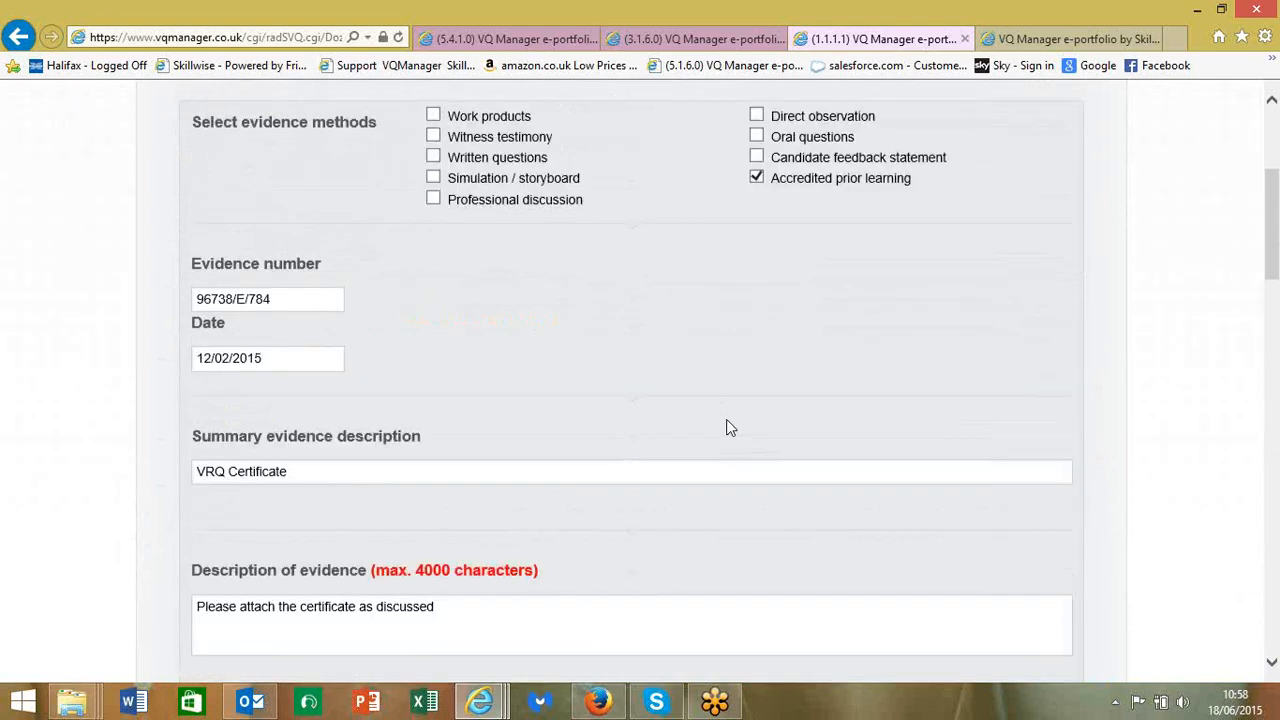
{"action": "left_click", "coordinate": [160, 298]}
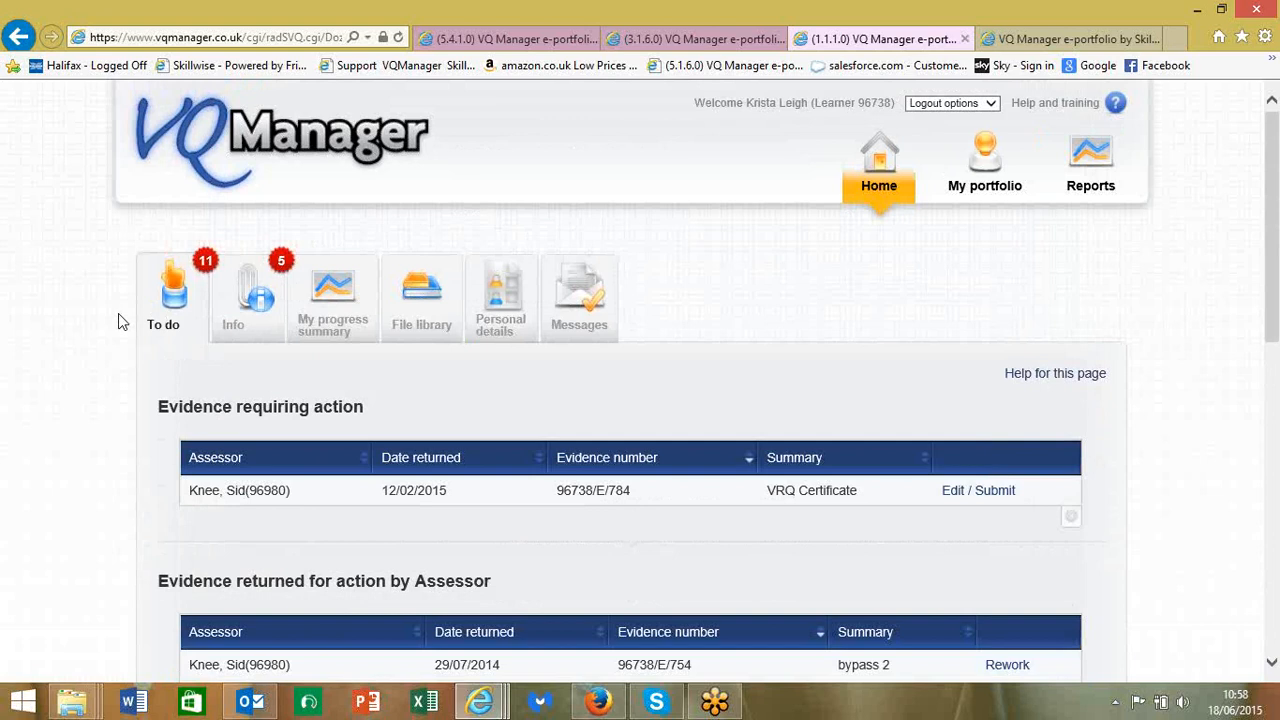
- Scroll the To do page down to the five assessment plans awaiting confirmation
{"action": "scroll", "coordinate": [118, 313], "scroll_direction": "down", "scroll_amount": 3}
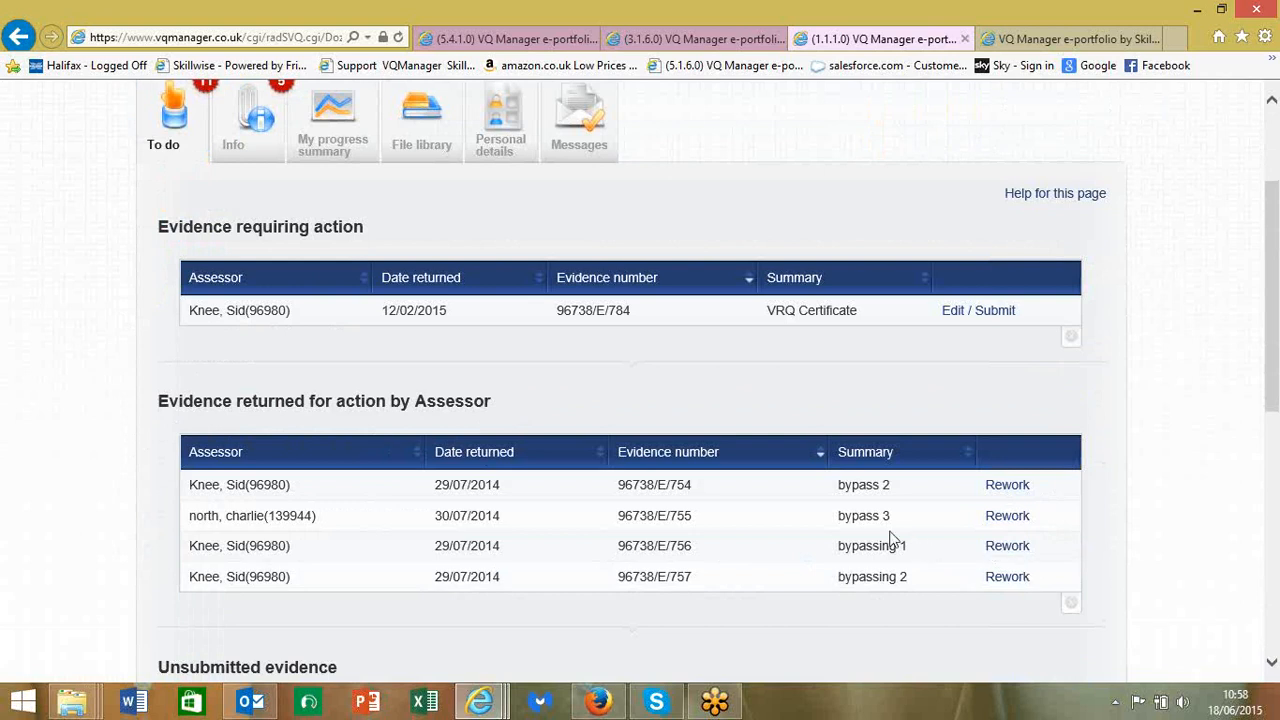
{"action": "mouse_move", "coordinate": [687, 526]}
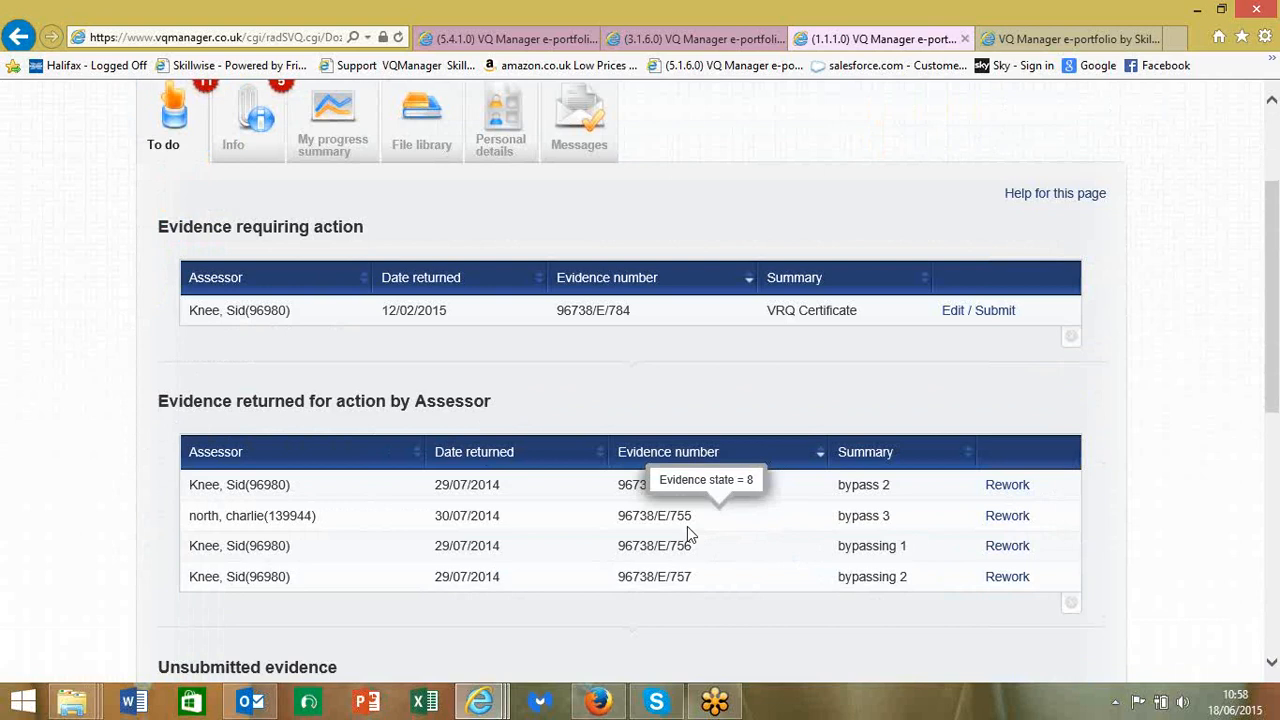
{"action": "scroll", "coordinate": [687, 530], "scroll_direction": "down", "scroll_amount": 5}
{"action": "scroll", "coordinate": [687, 536], "scroll_direction": "down", "scroll_amount": 2}
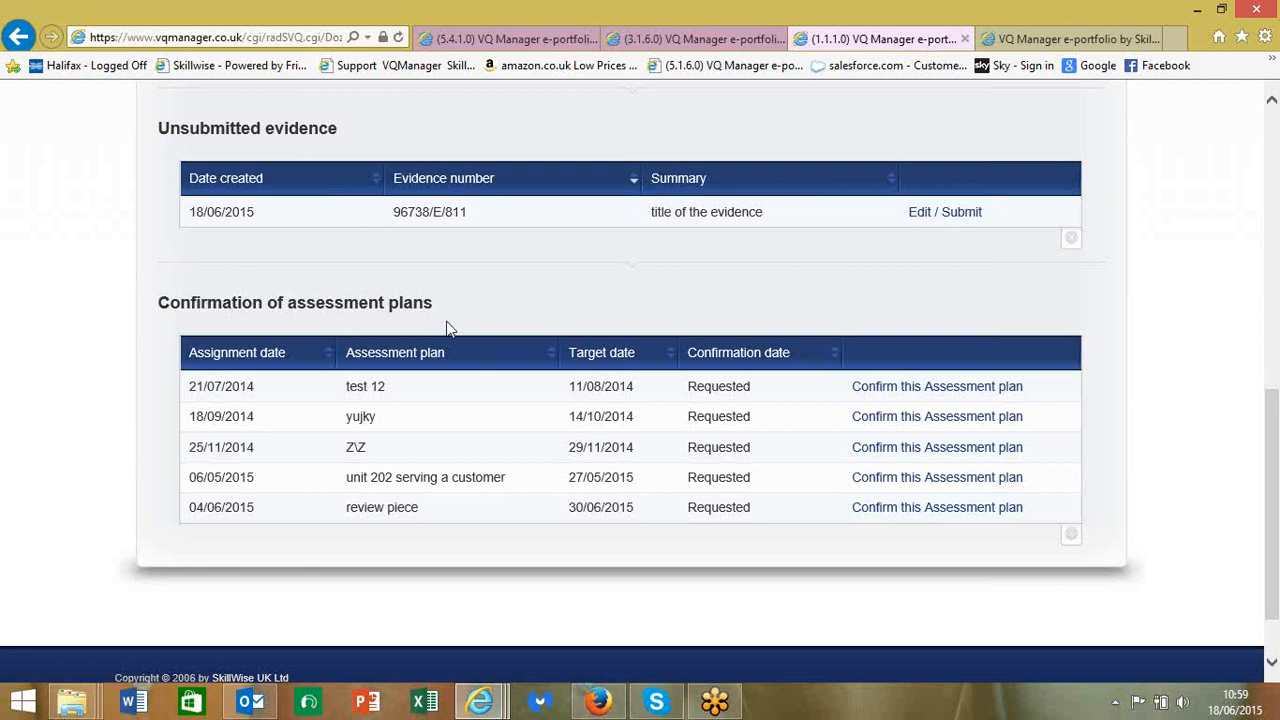
- Tick the learner agreement on the test 12 assessment plan (tube map.gif) and save it
{"action": "left_click", "coordinate": [926, 392]}
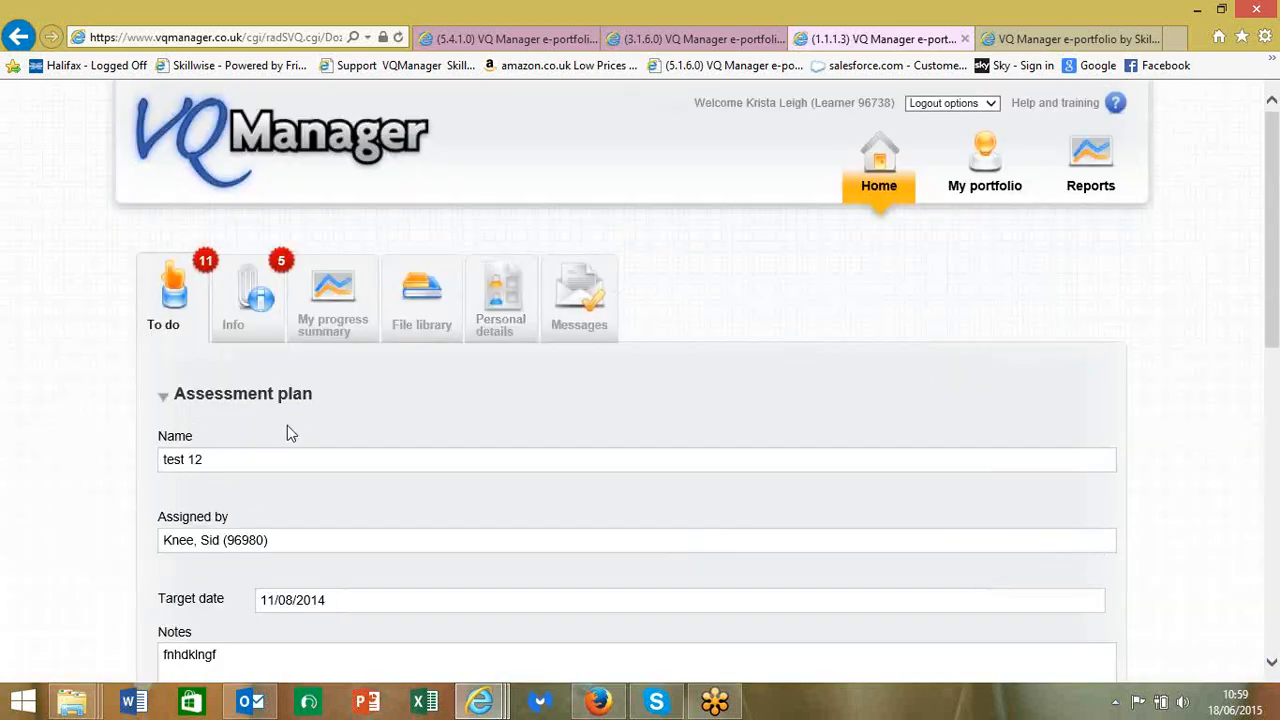
{"action": "scroll", "coordinate": [295, 424], "scroll_direction": "down", "scroll_amount": 3}
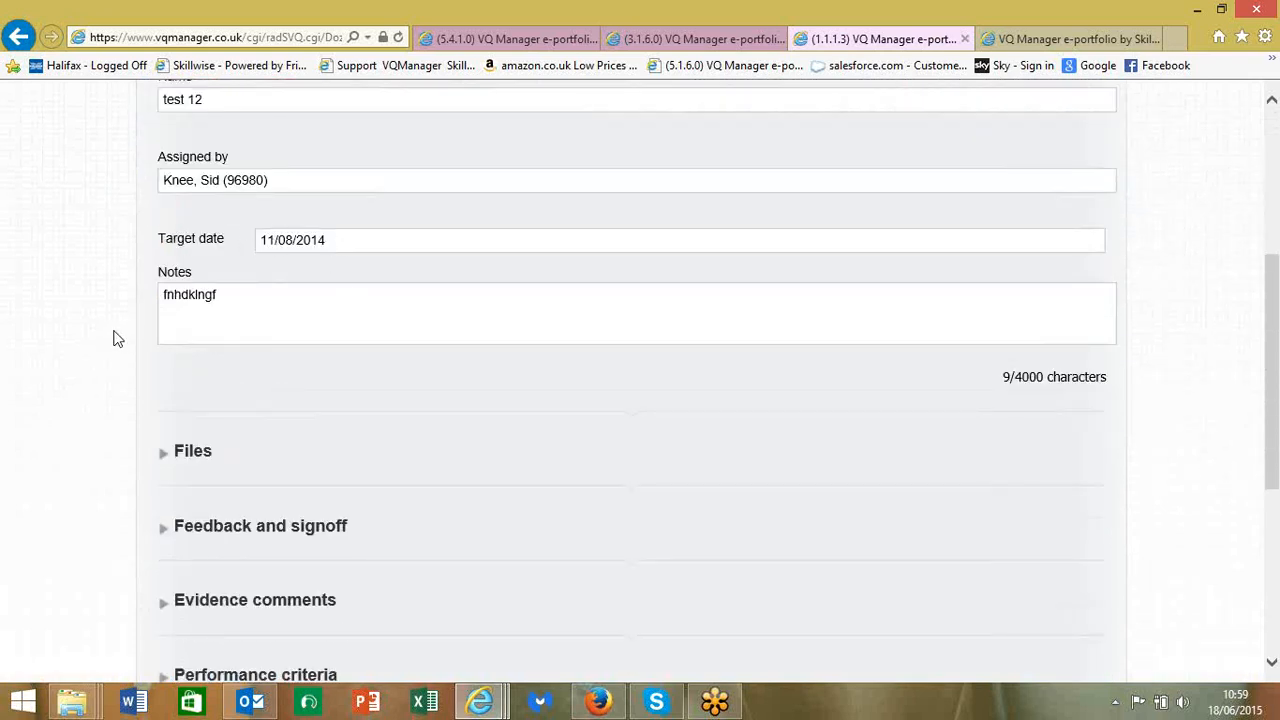
{"action": "scroll", "coordinate": [114, 339], "scroll_direction": "down", "scroll_amount": 3}
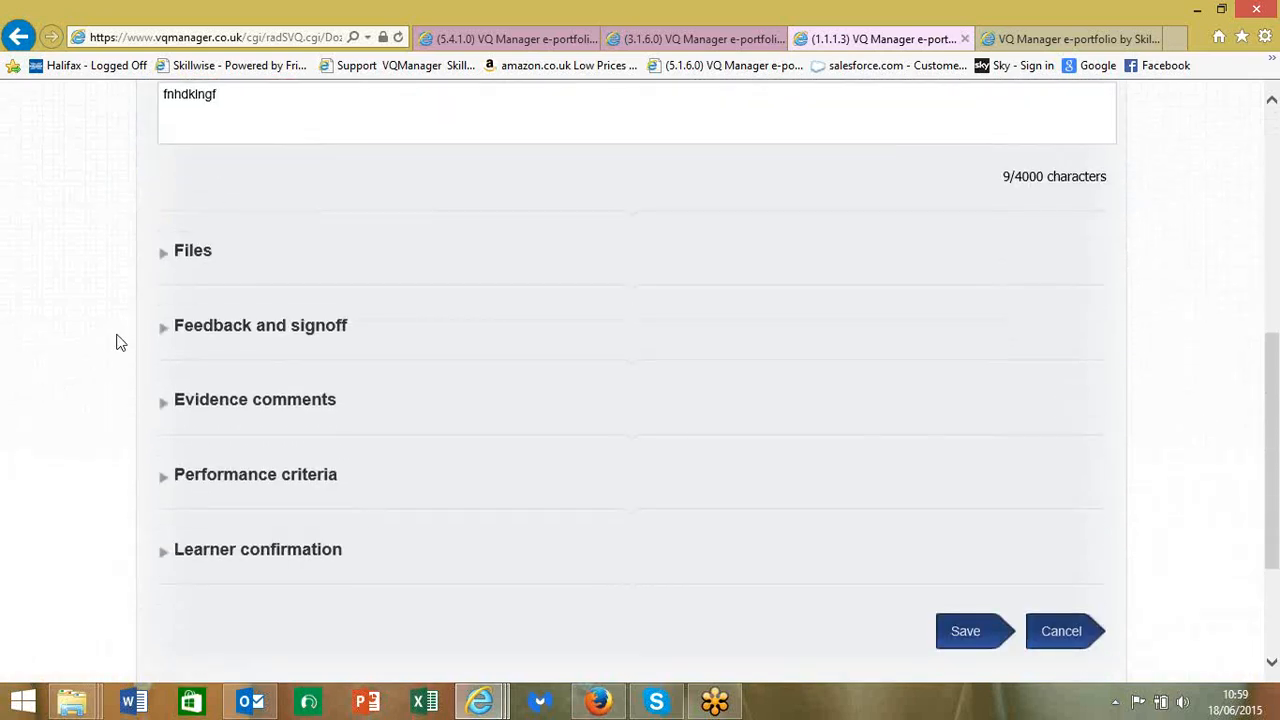
{"action": "left_click", "coordinate": [200, 188]}
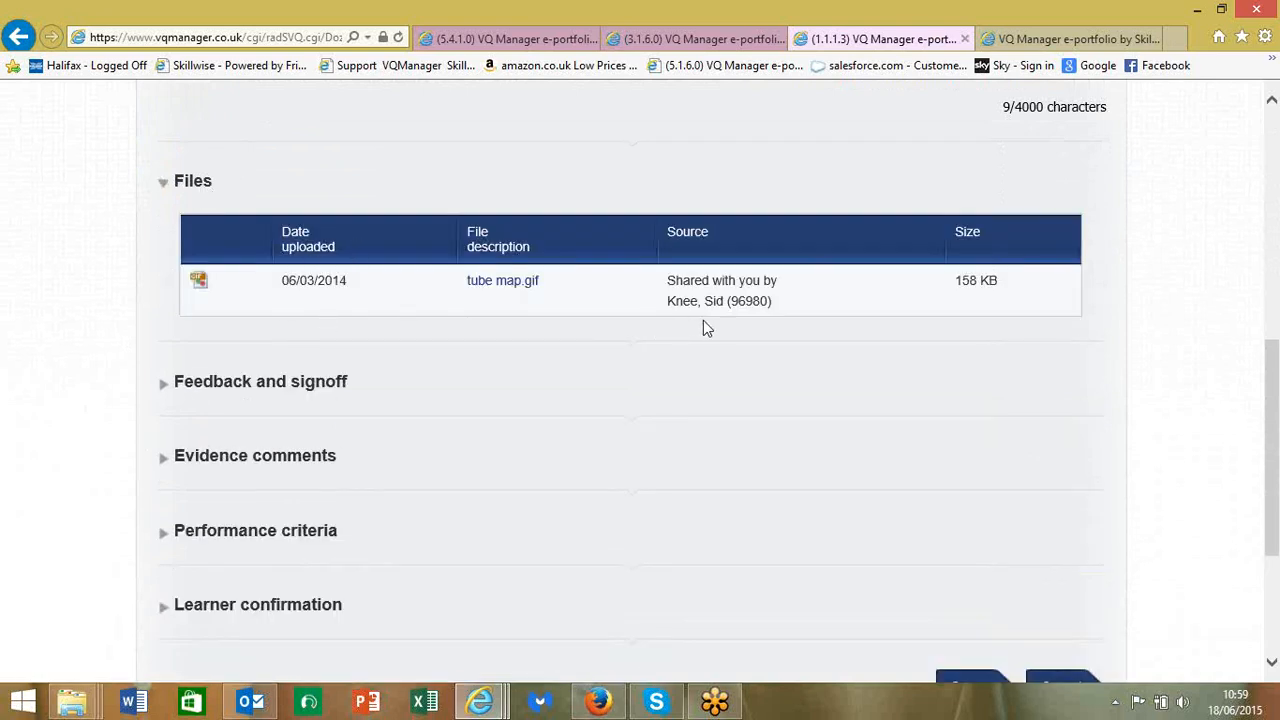
{"action": "scroll", "coordinate": [306, 409], "scroll_direction": "down", "scroll_amount": 3}
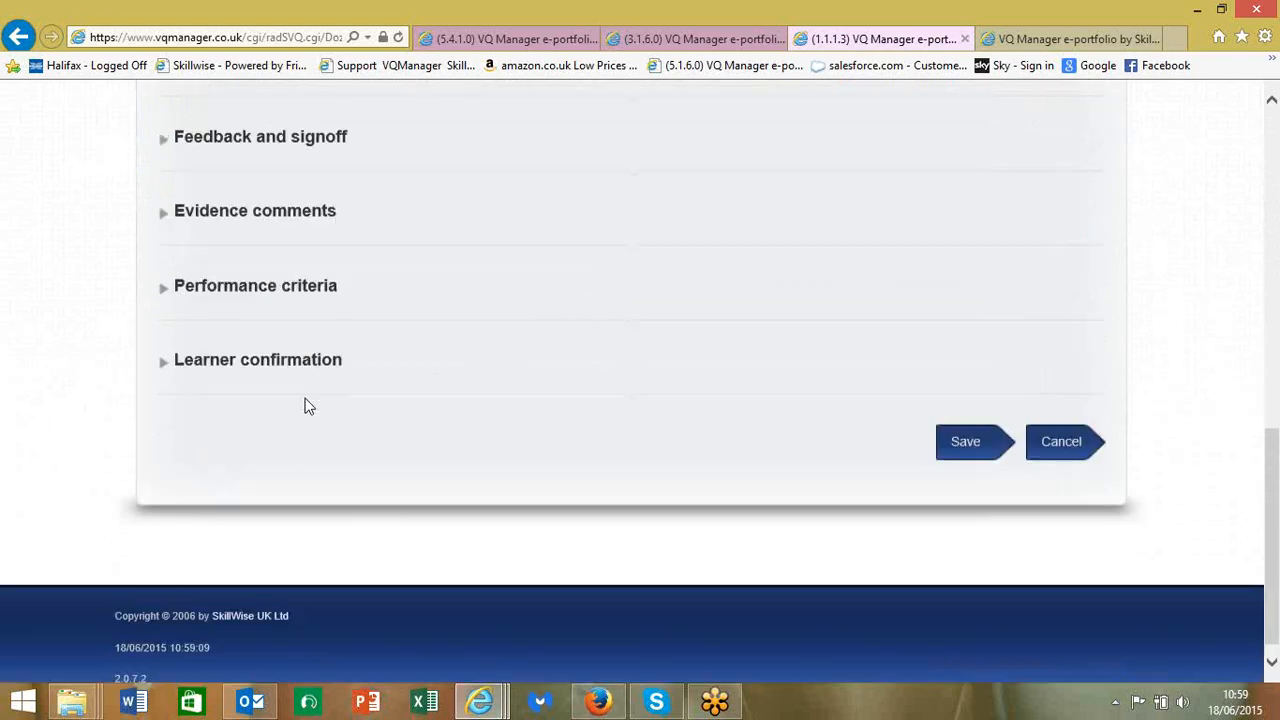
{"action": "left_click", "coordinate": [202, 345]}
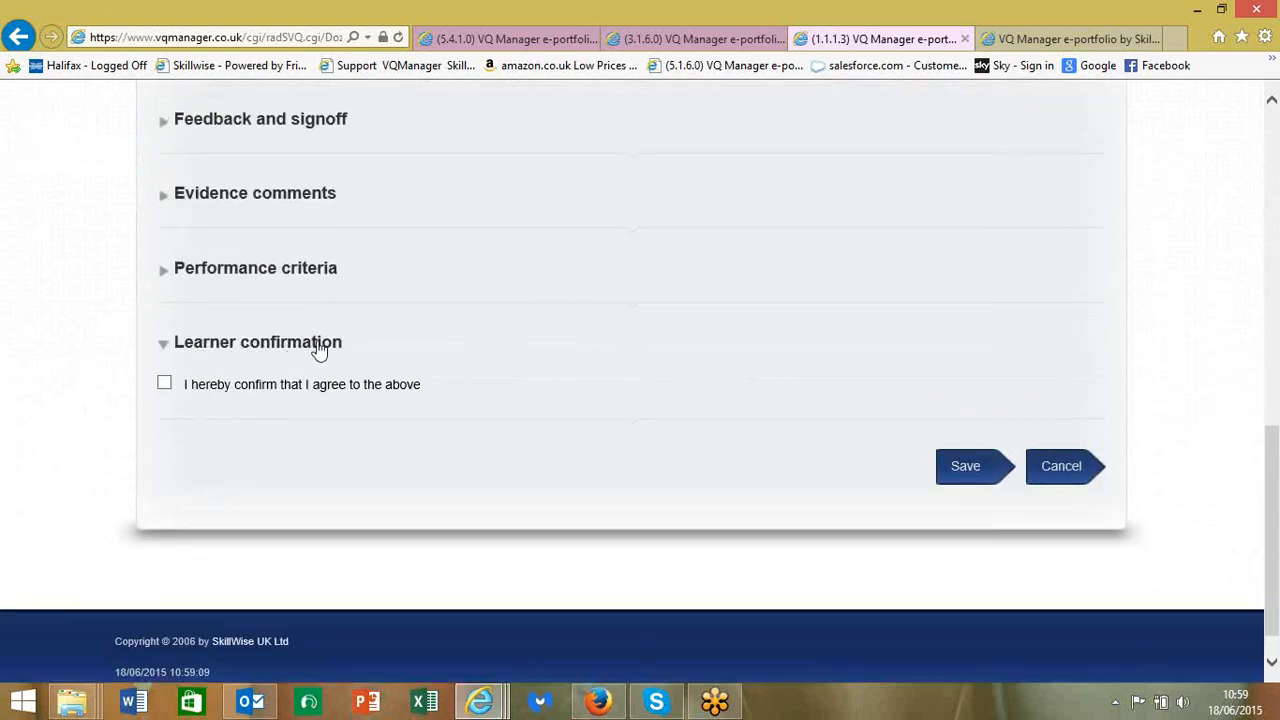
{"action": "left_click", "coordinate": [165, 388]}
{"action": "left_click", "coordinate": [961, 470]}
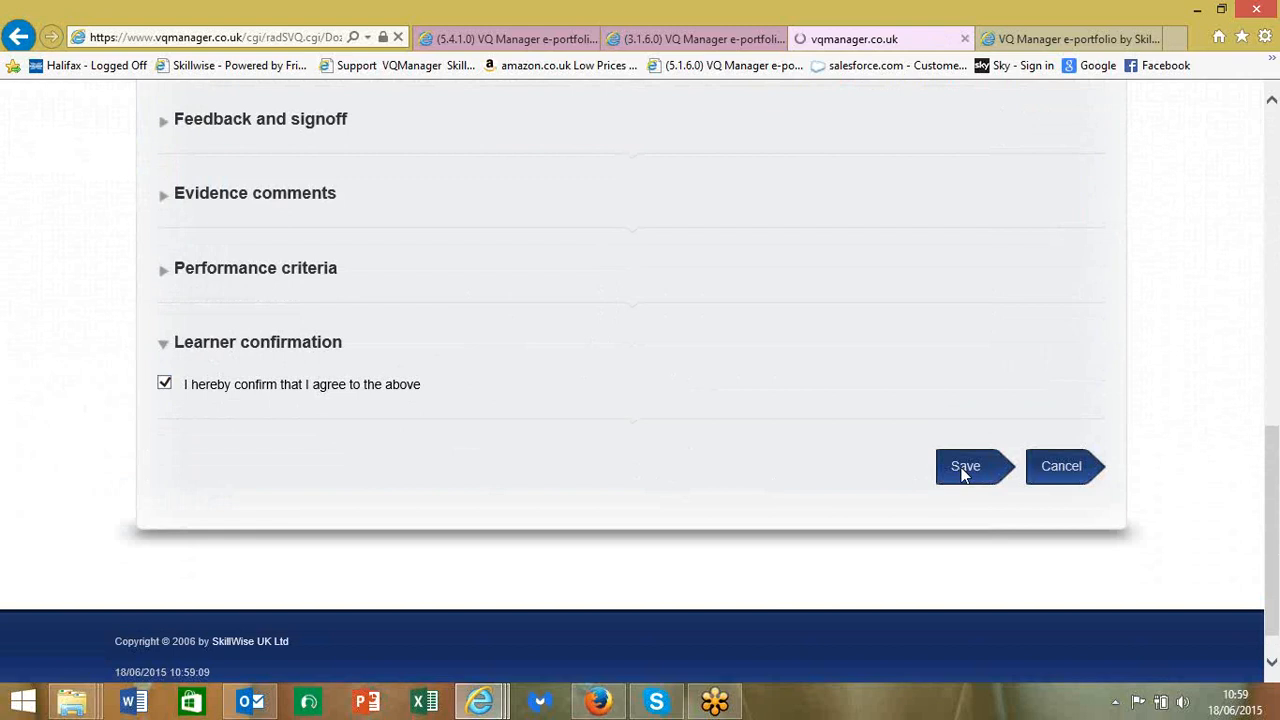
- Check test 12 is no longer awaiting confirmation, then go to the Reports page
{"action": "scroll", "coordinate": [958, 470], "scroll_direction": "down", "scroll_amount": 6}
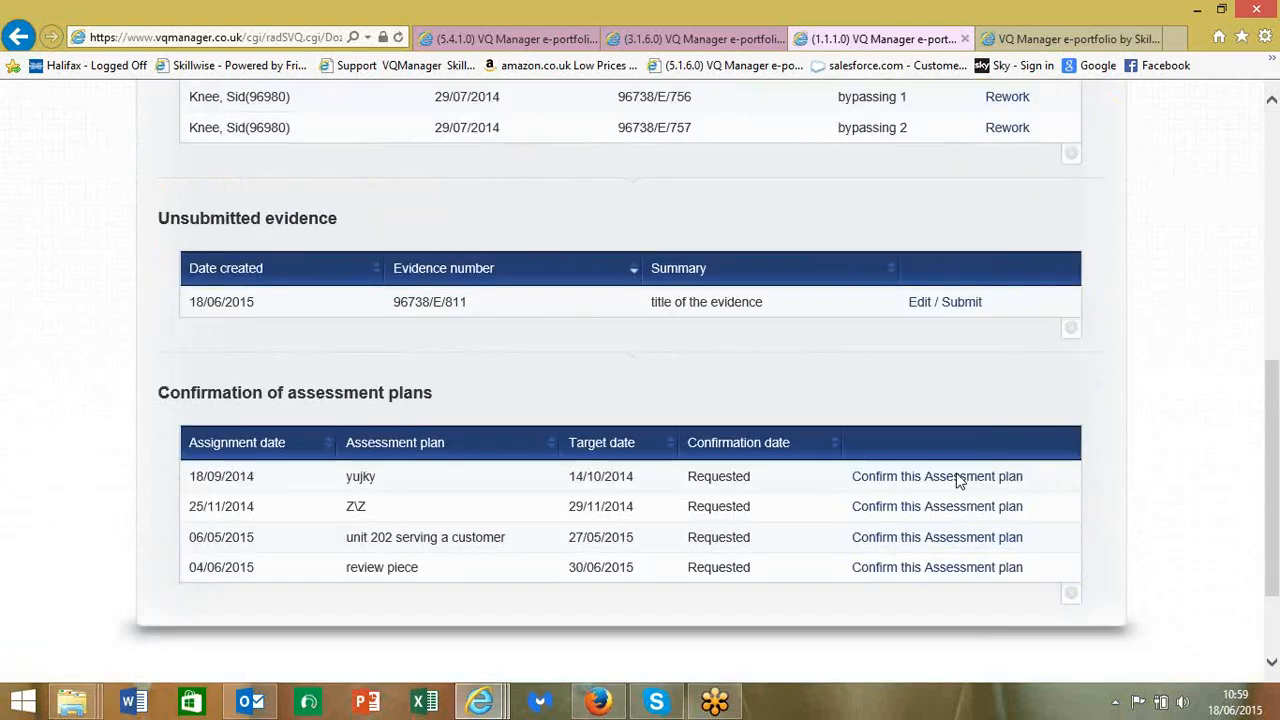
{"action": "scroll", "coordinate": [956, 477], "scroll_direction": "down", "scroll_amount": 2}
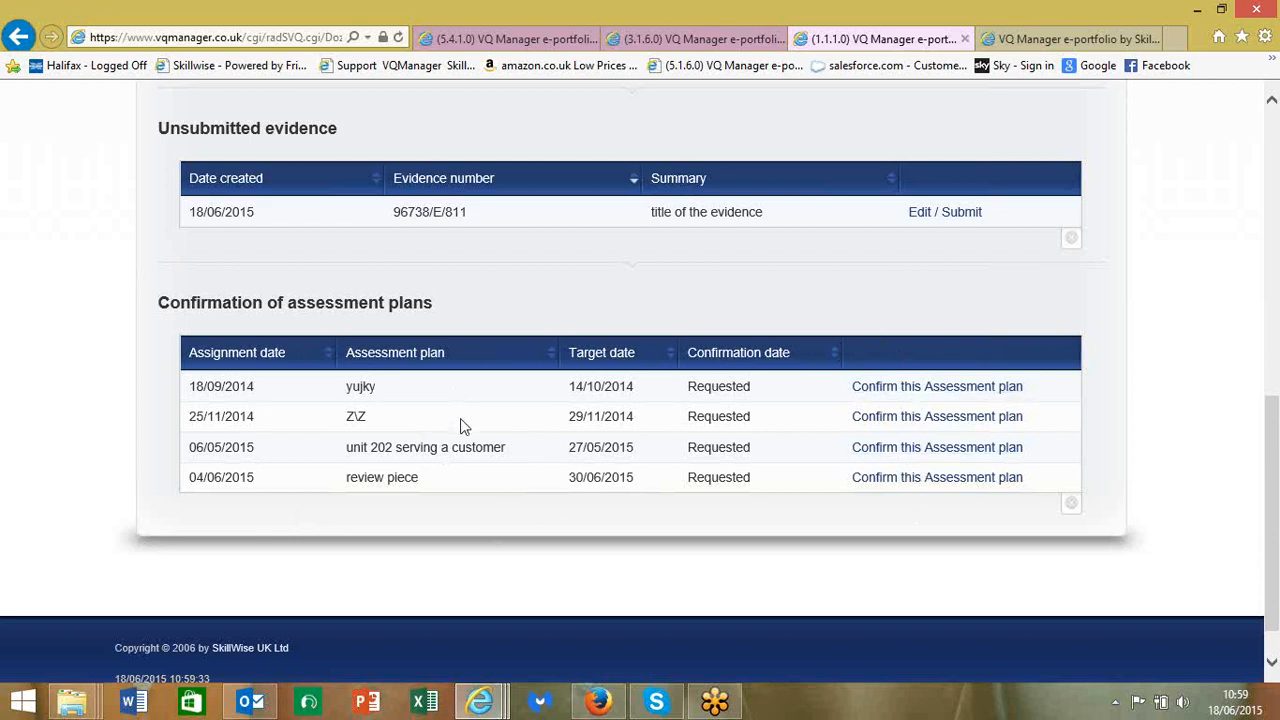
{"action": "scroll", "coordinate": [460, 425], "scroll_direction": "up", "scroll_amount": 10}
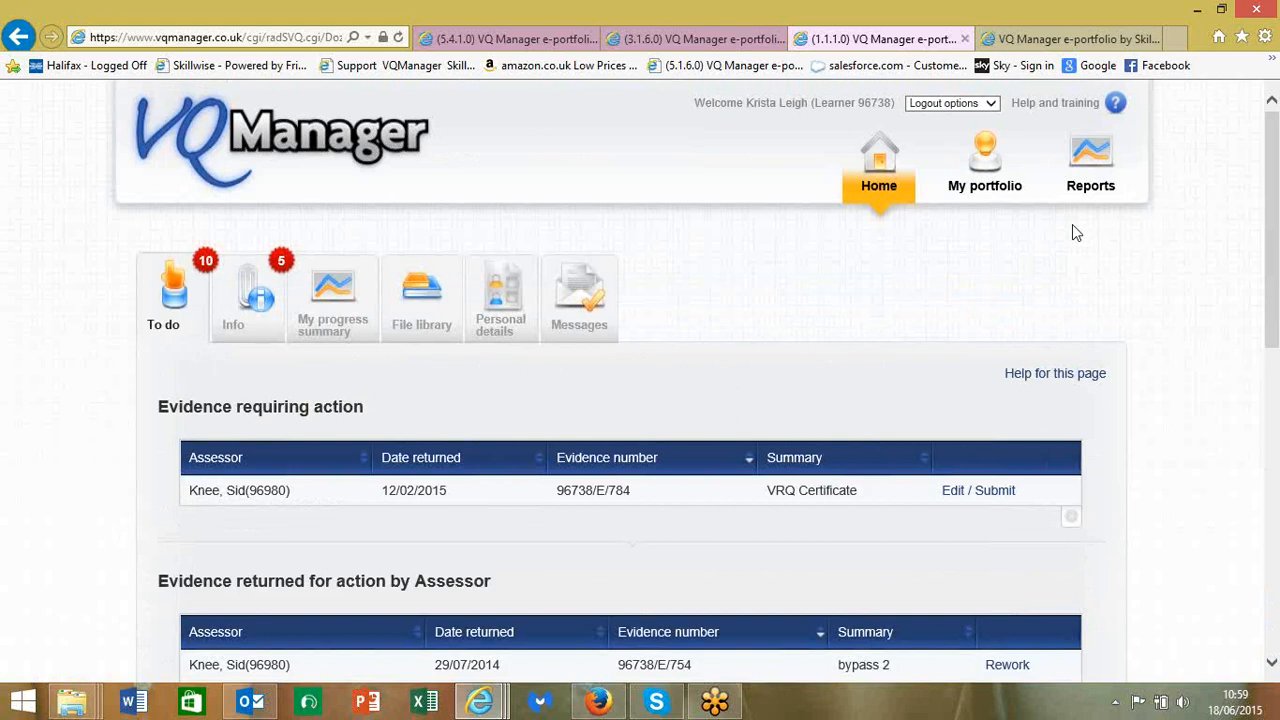
{"action": "left_click", "coordinate": [1091, 192]}
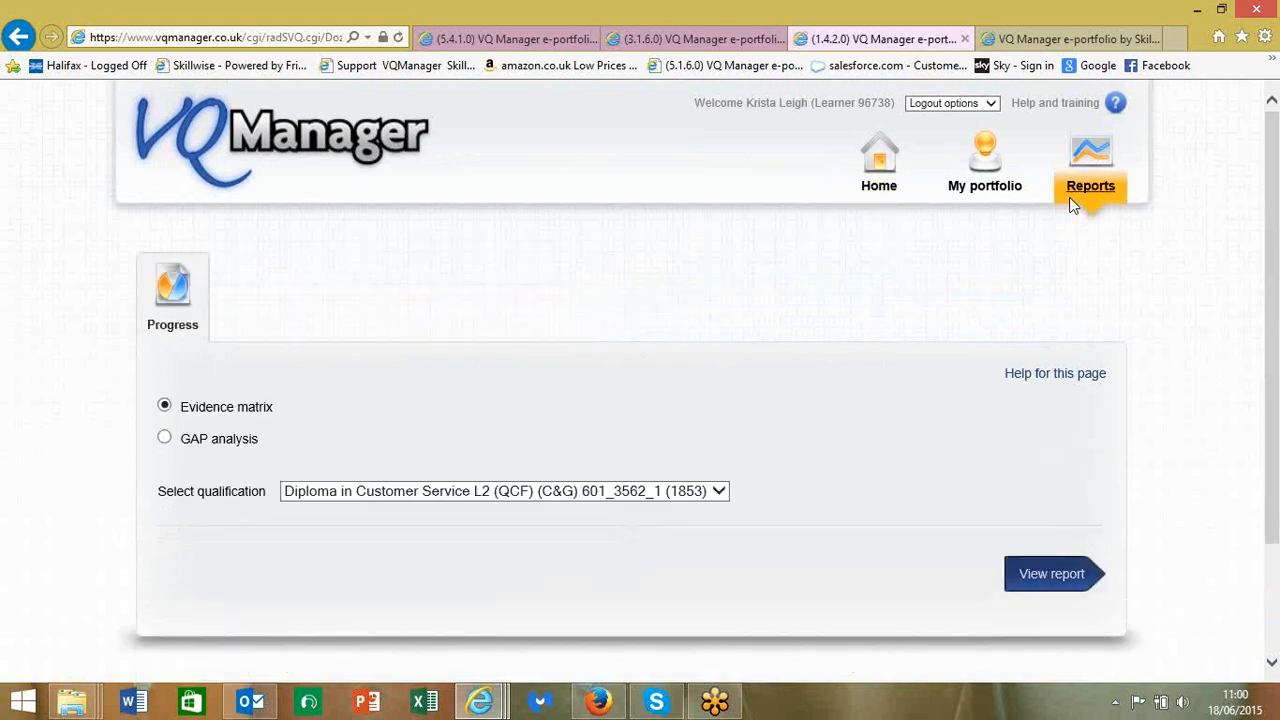
- Generate and scroll through the GAP analysis report for Diploma in Customer Service L2 (QCF) 601_3562_1
{"action": "left_click", "coordinate": [164, 438]}
{"action": "scroll", "coordinate": [531, 429], "scroll_direction": "down", "scroll_amount": 3}
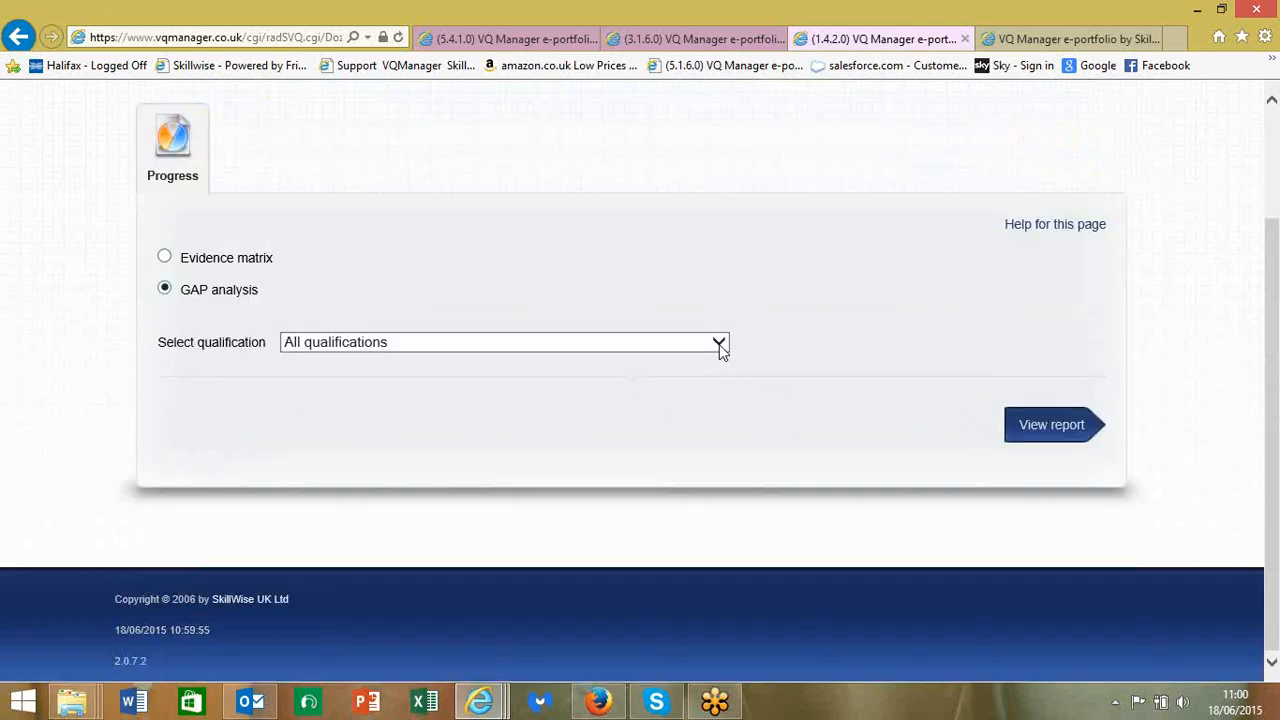
{"action": "left_click", "coordinate": [720, 343]}
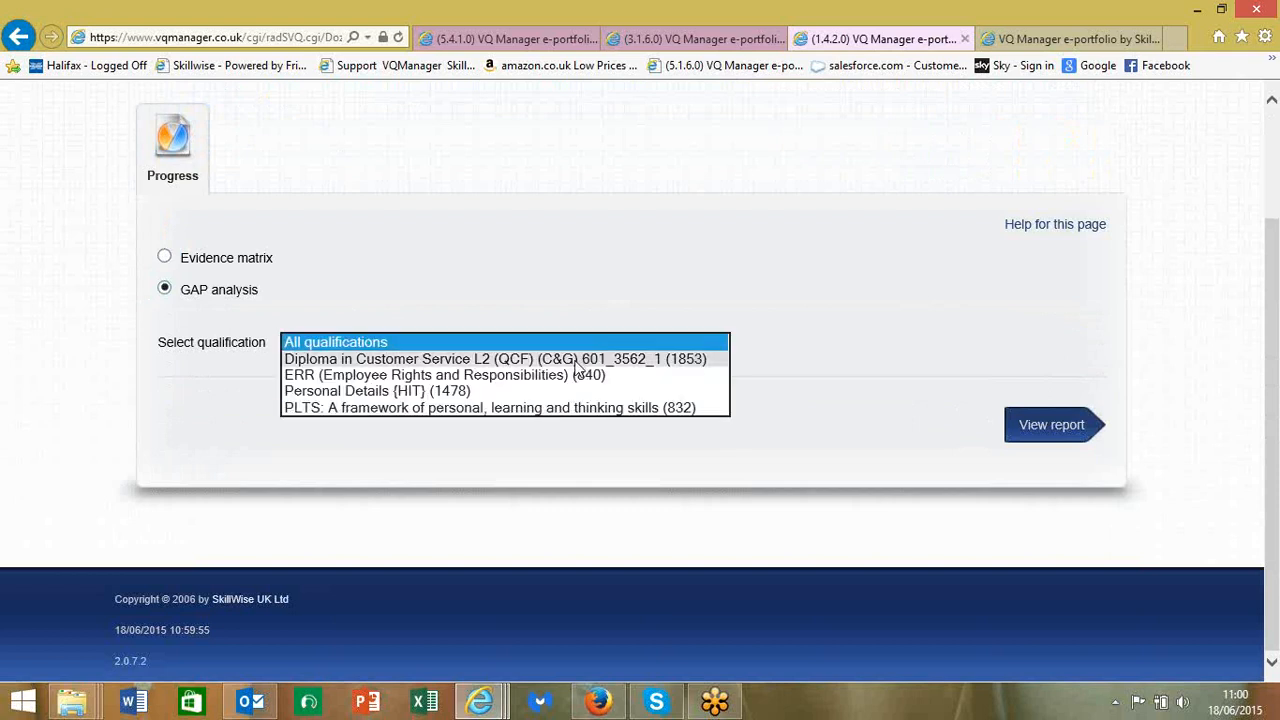
{"action": "left_click", "coordinate": [582, 358]}
{"action": "left_click", "coordinate": [1035, 427]}
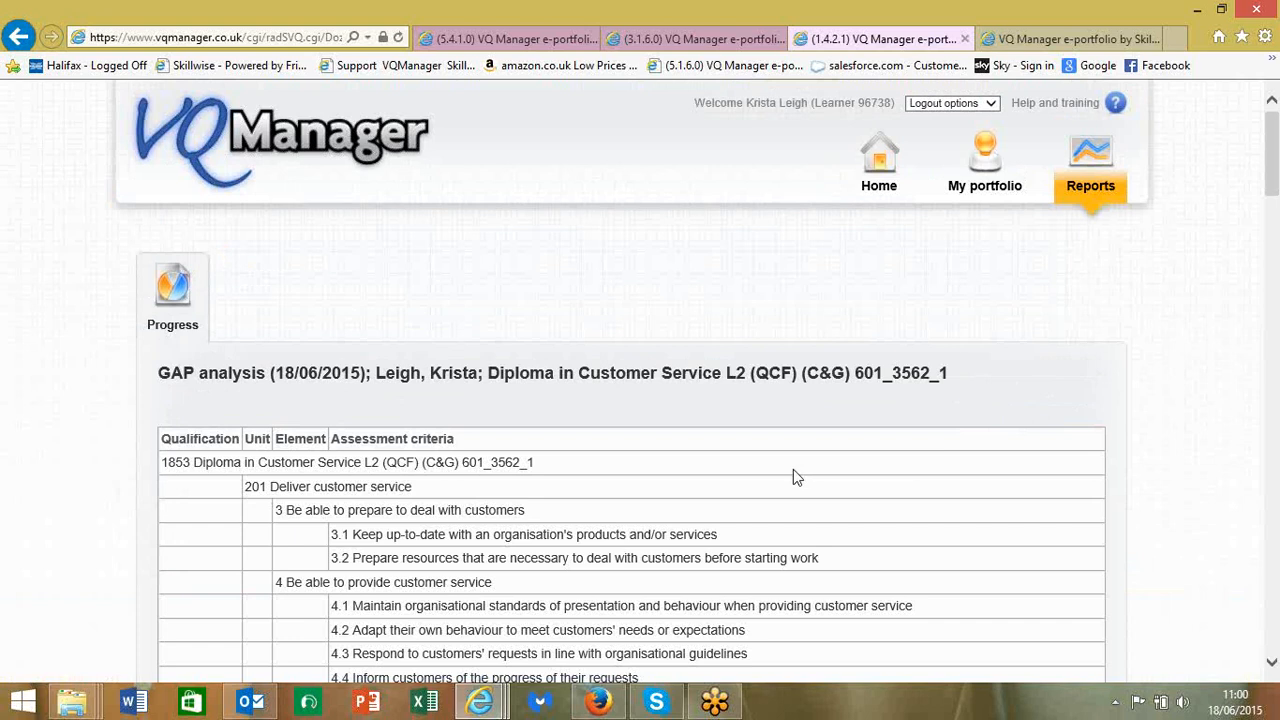
{"action": "scroll", "coordinate": [800, 470], "scroll_direction": "down", "scroll_amount": 2}
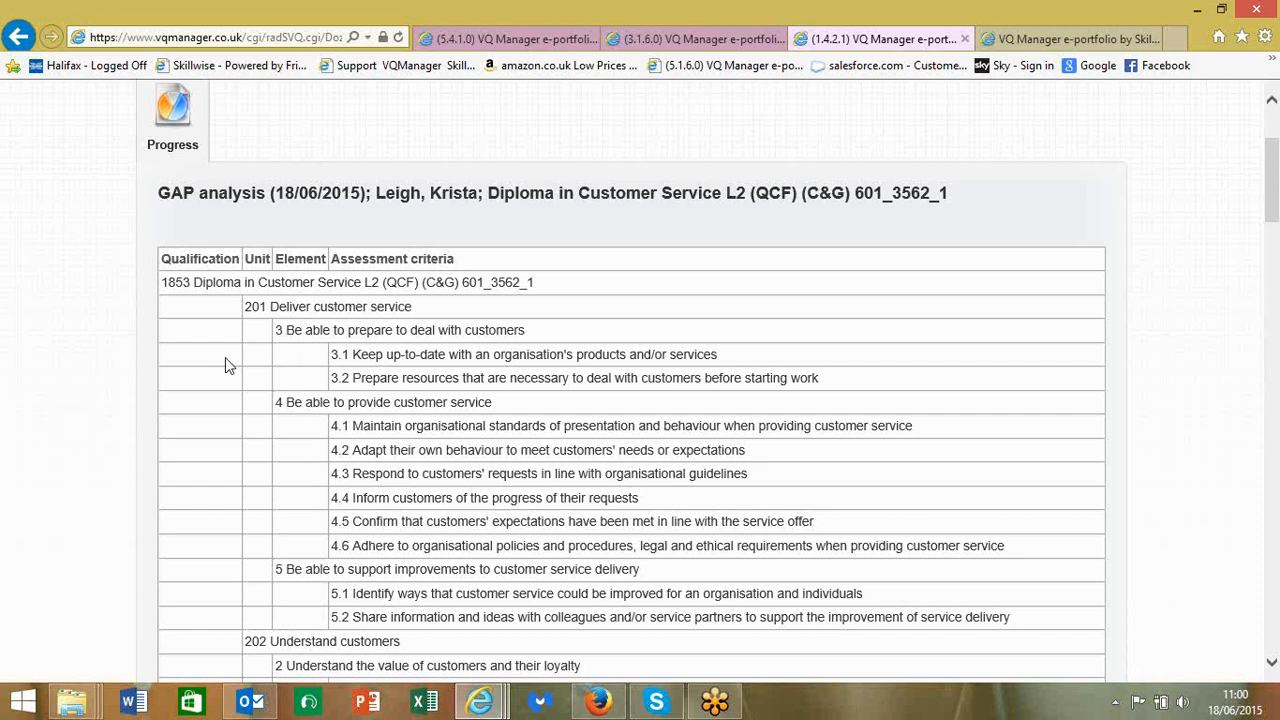
{"action": "scroll", "coordinate": [225, 366], "scroll_direction": "down", "scroll_amount": 3}
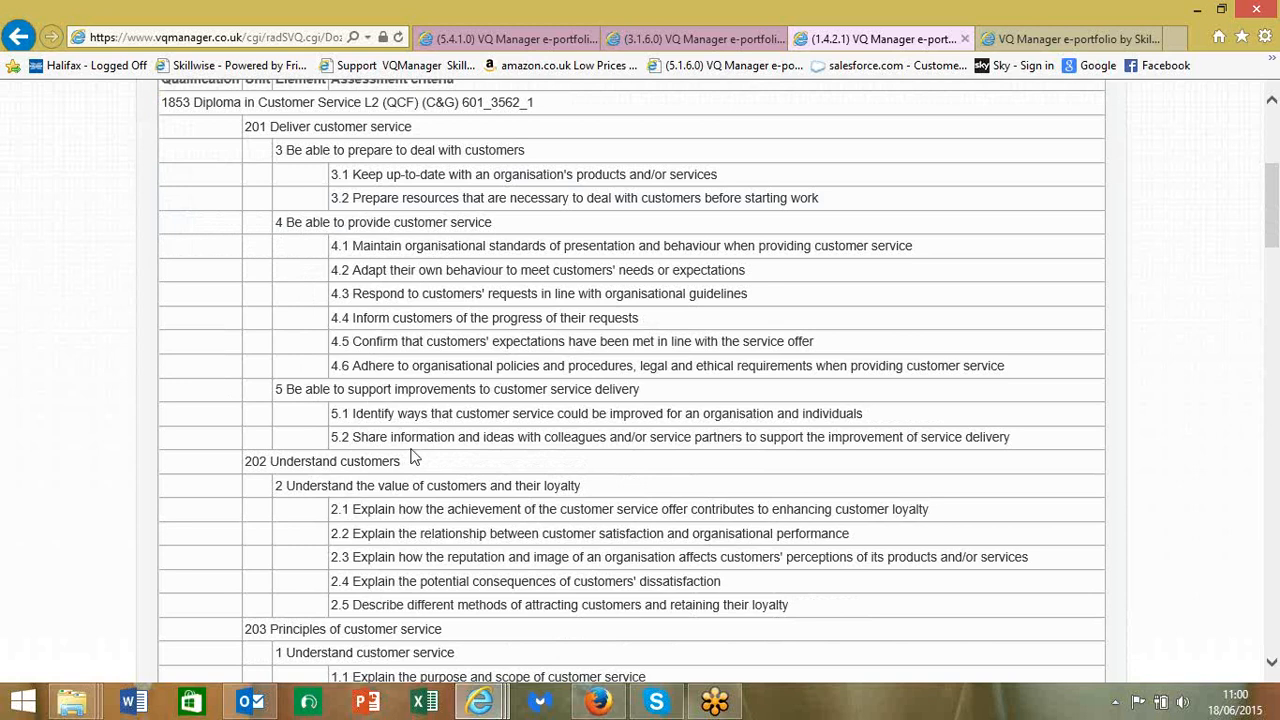
{"action": "scroll", "coordinate": [416, 455], "scroll_direction": "up", "scroll_amount": 4}
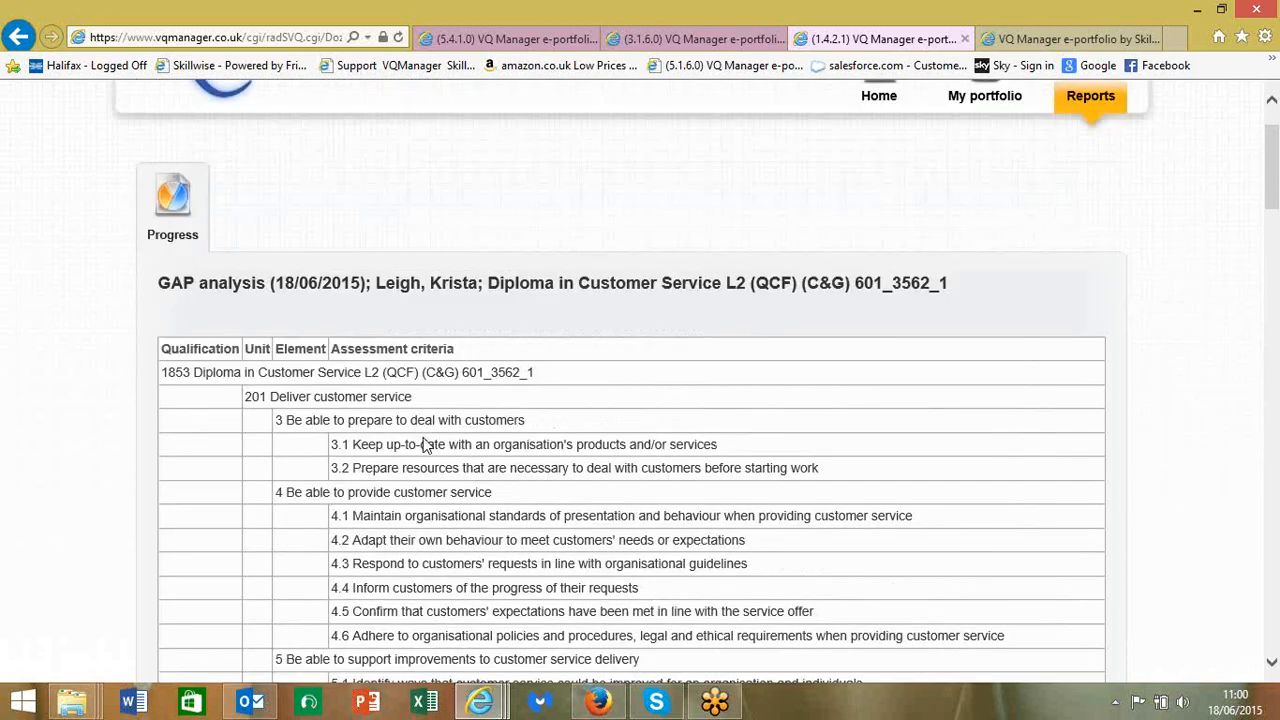
{"action": "scroll", "coordinate": [424, 446], "scroll_direction": "up", "scroll_amount": 1}
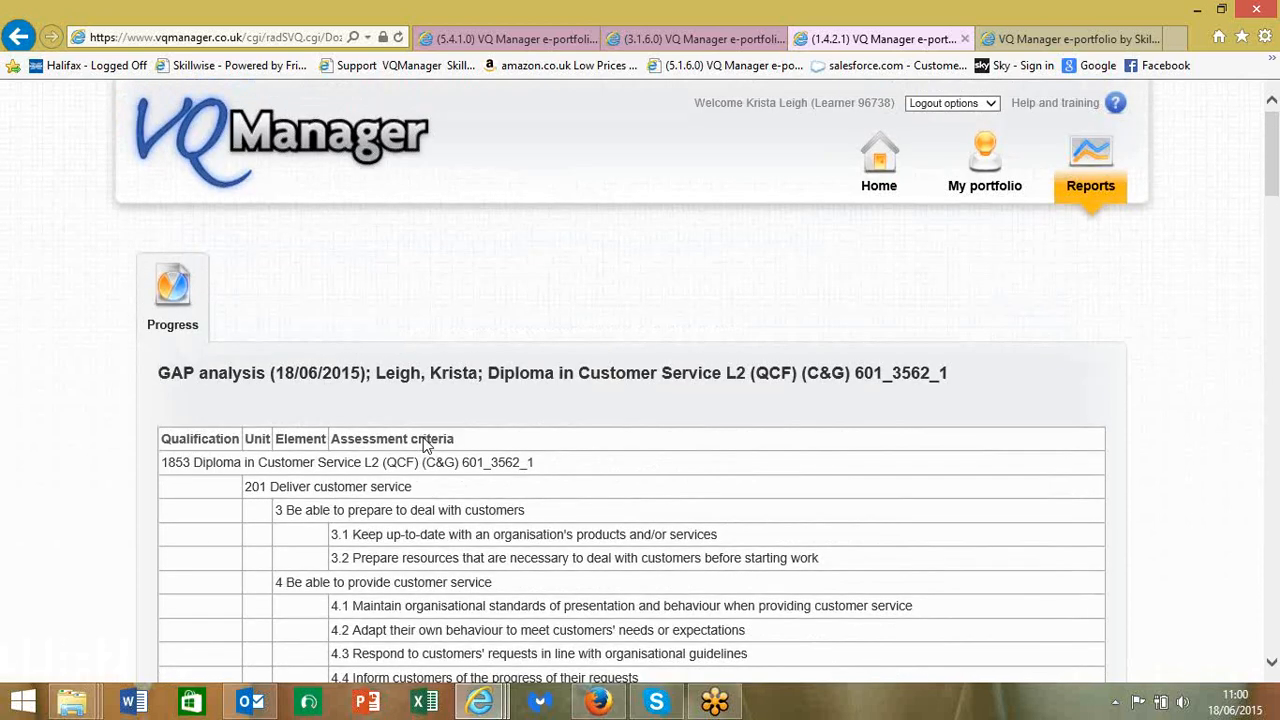